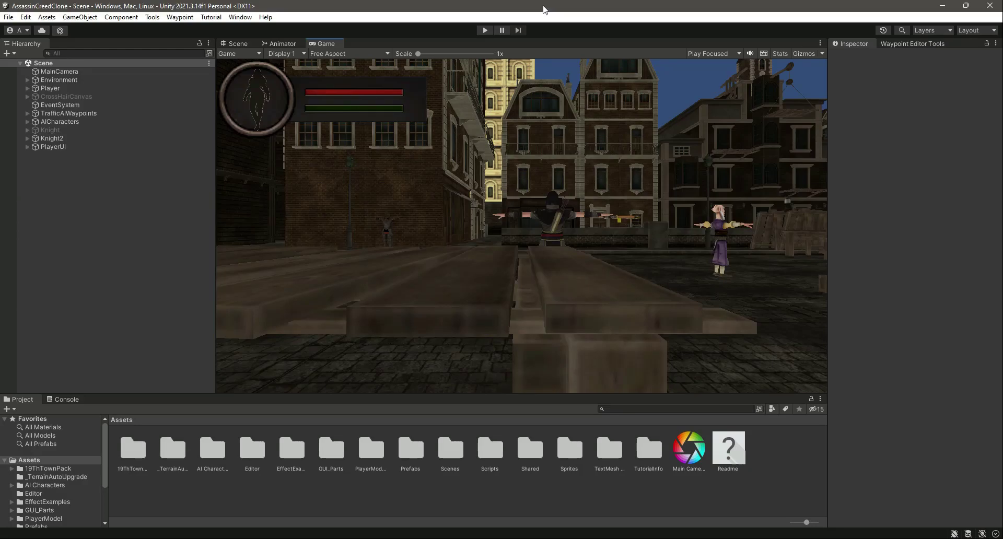
- Give the Hierarchy panel focus by selecting its empty area
left_click(196, 263)
- Add a new Camera to the scene and name it MiniMapCamera
right_click(196, 267)
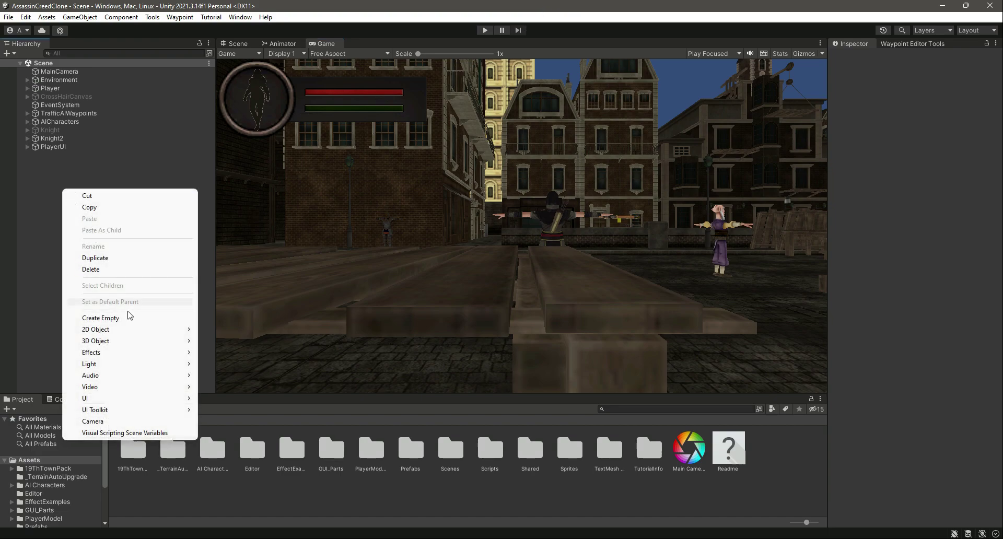
left_click(139, 422)
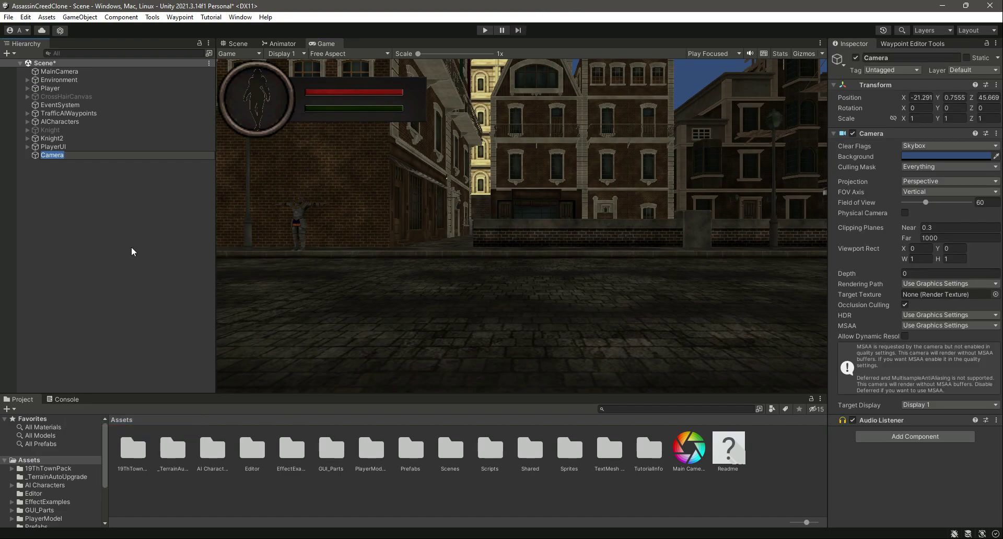
key("Home")
type("MiniMap")
key("Return")
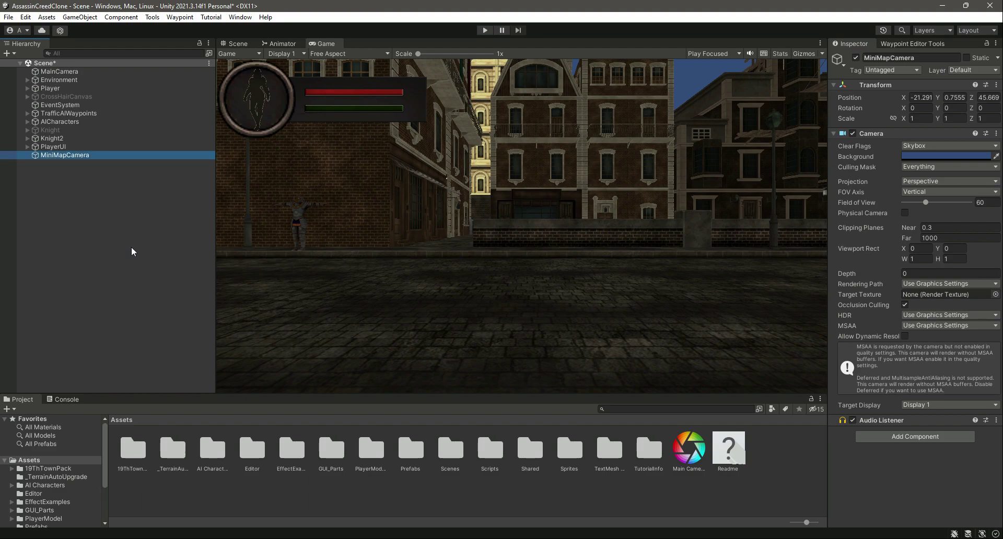
- Set MiniMapCamera to orthographic projection with size 15
left_click(935, 181)
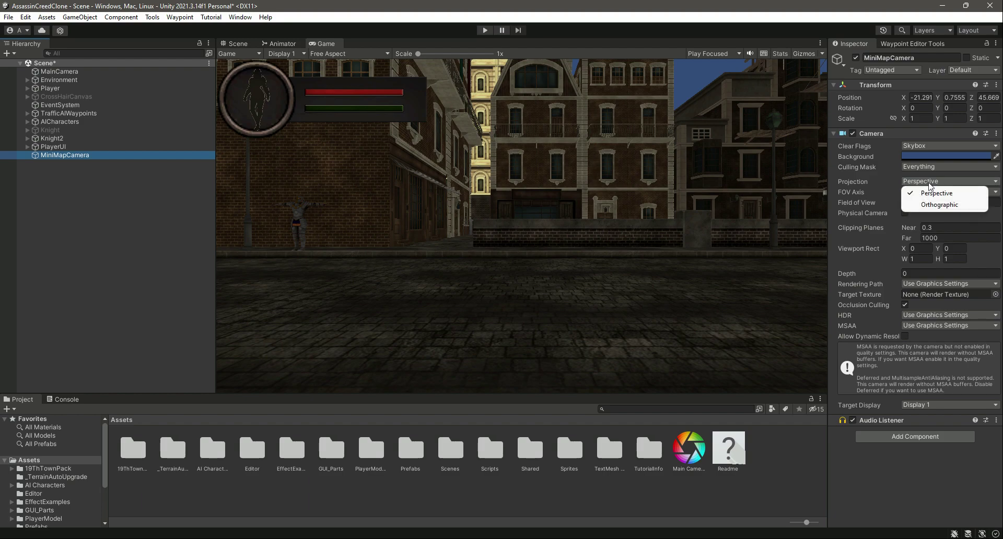
left_click(925, 206)
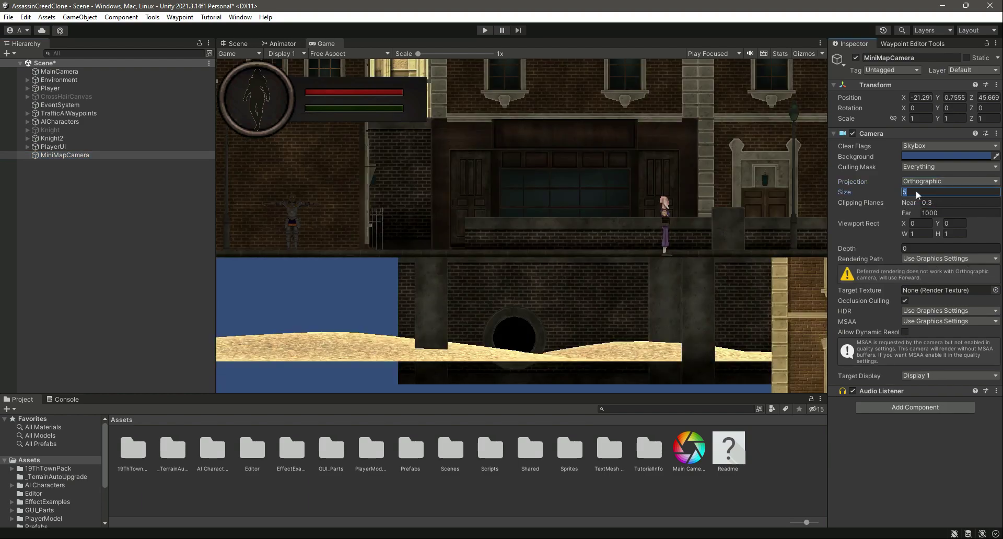
type("15")
key("Return")
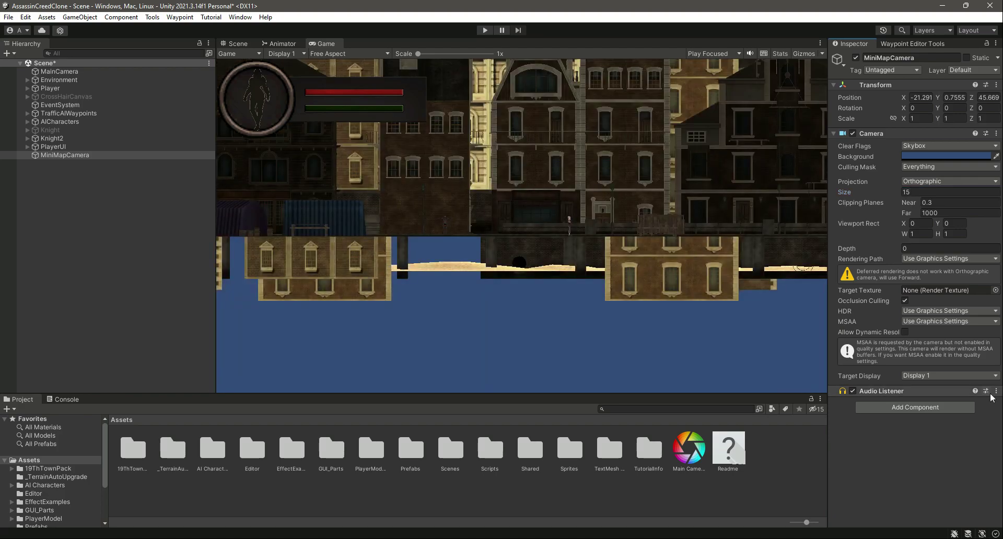
- Remove the camera's Audio Listener, set near clipping to 0, and save the scene
left_click(996, 391)
left_click(939, 419)
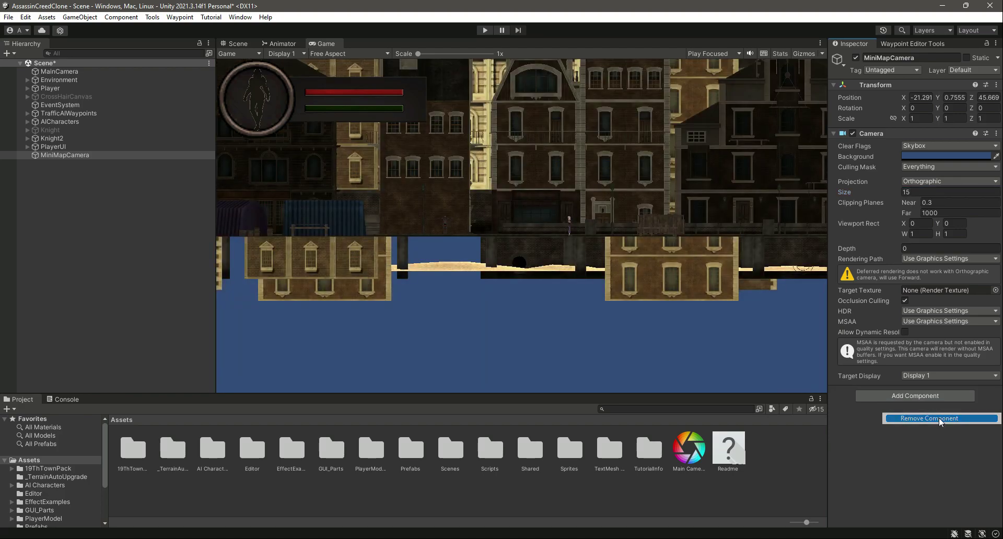
key("ctrl+s")
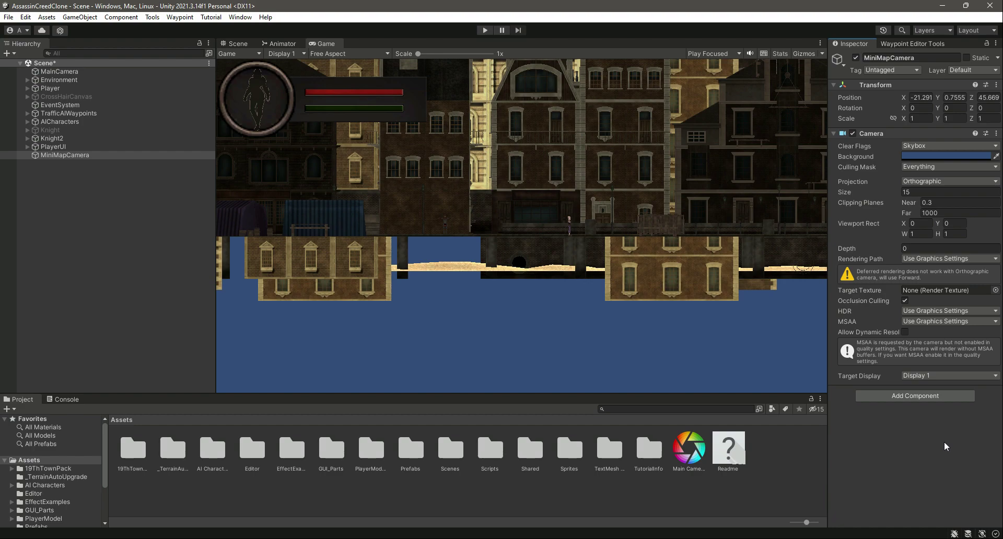
key("Tab")
type("0")
key("ctrl+s")
- Frame MiniMapCamera in the Scene view and drag it high above the street
left_click(237, 44)
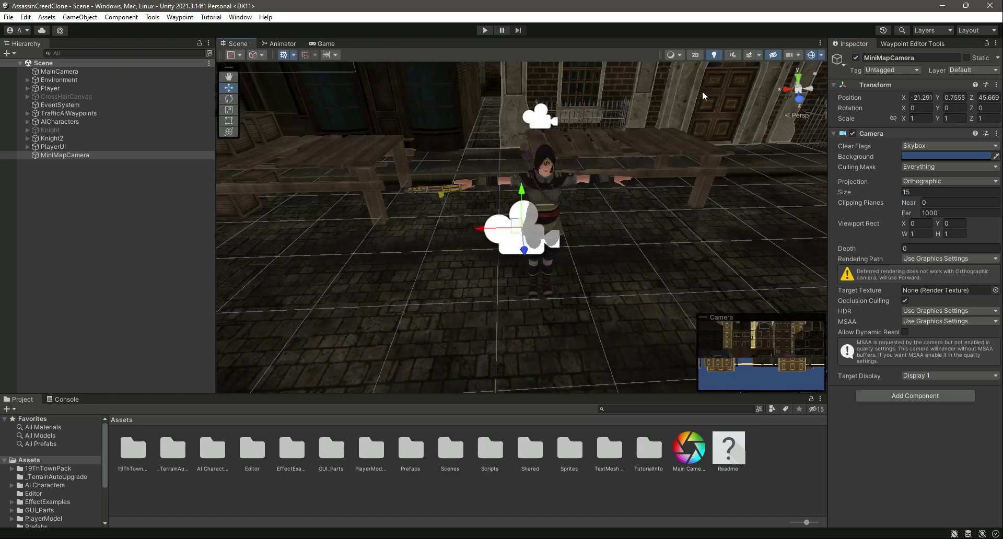
double_click(87, 154)
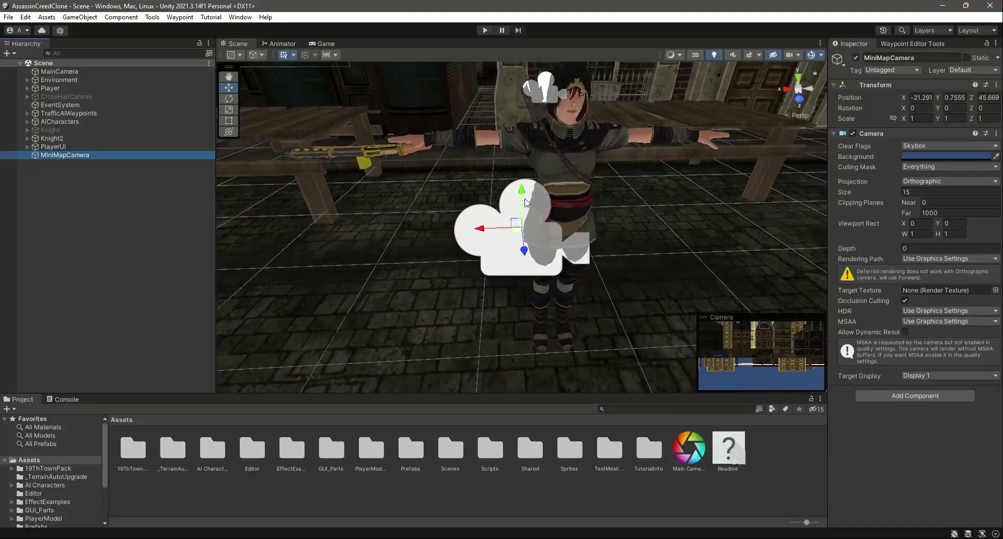
left_click_drag(521, 190, 517, 107)
scroll(626, 244, "down", 5)
scroll(627, 238, "up", 10)
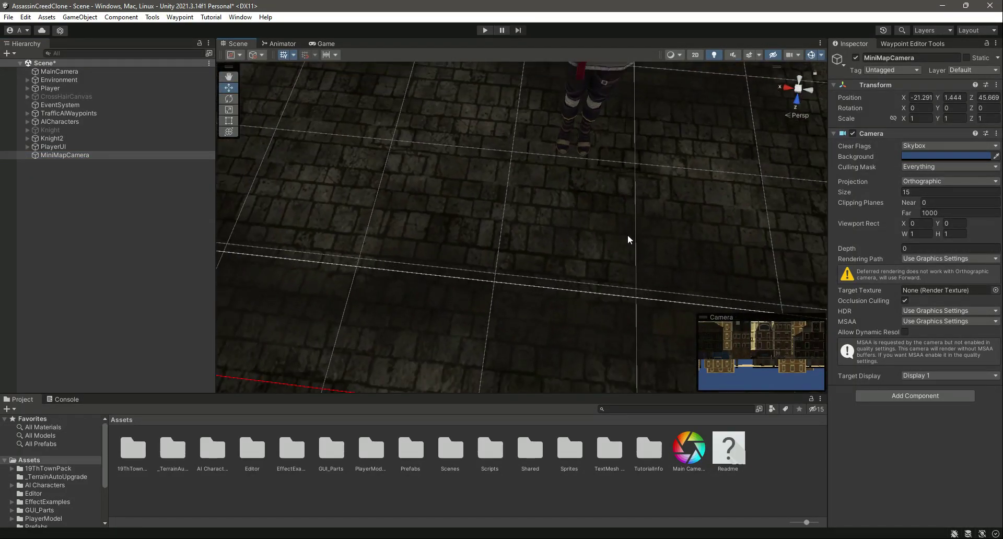
left_click_drag(528, 189, 525, 42)
left_click_drag(527, 104, 562, 95, "alt")
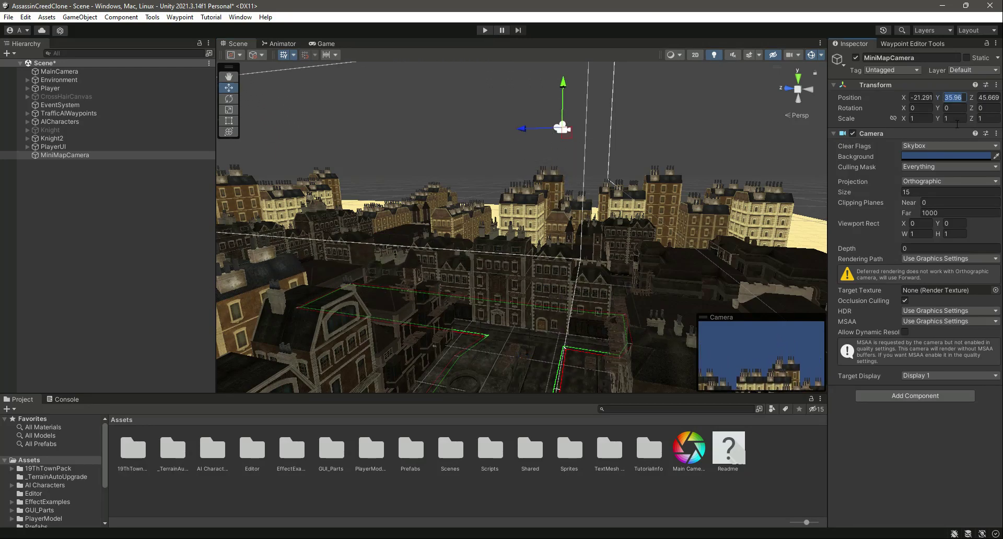
- Set the camera's Position Y to 40 and Rotation X to 90, then save the scene
type("40")
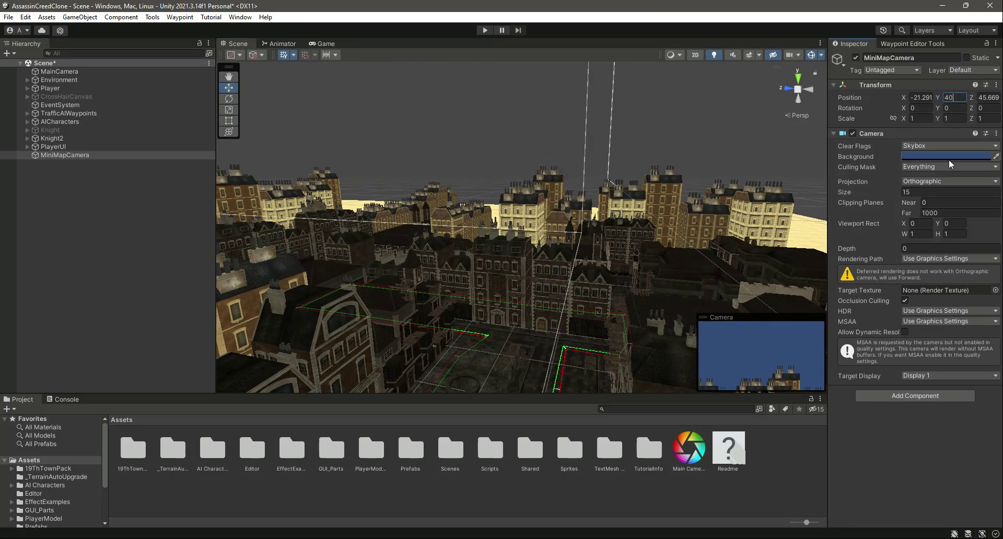
scroll(637, 292, "up", 5)
left_click_drag(636, 292, 631, 203, "alt")
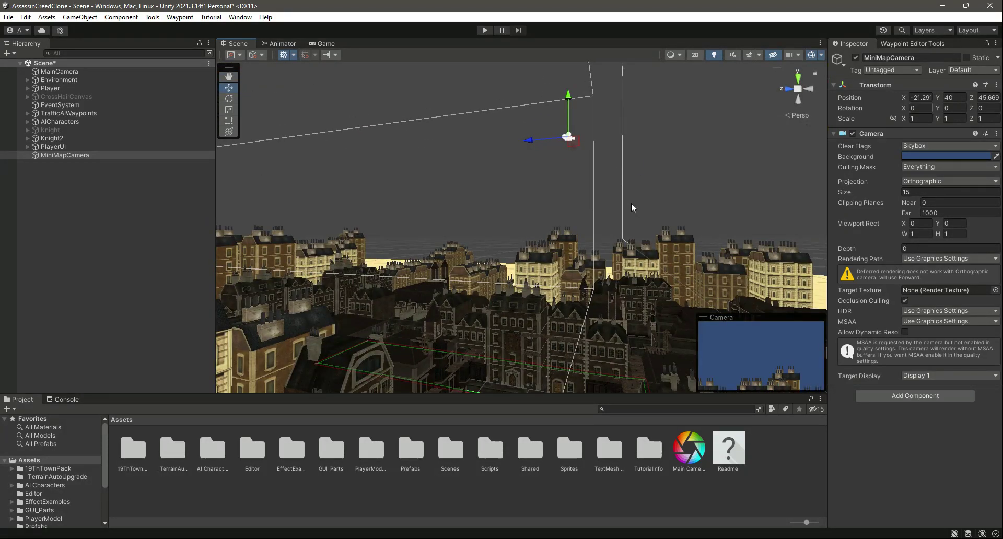
left_click(920, 108)
type("90")
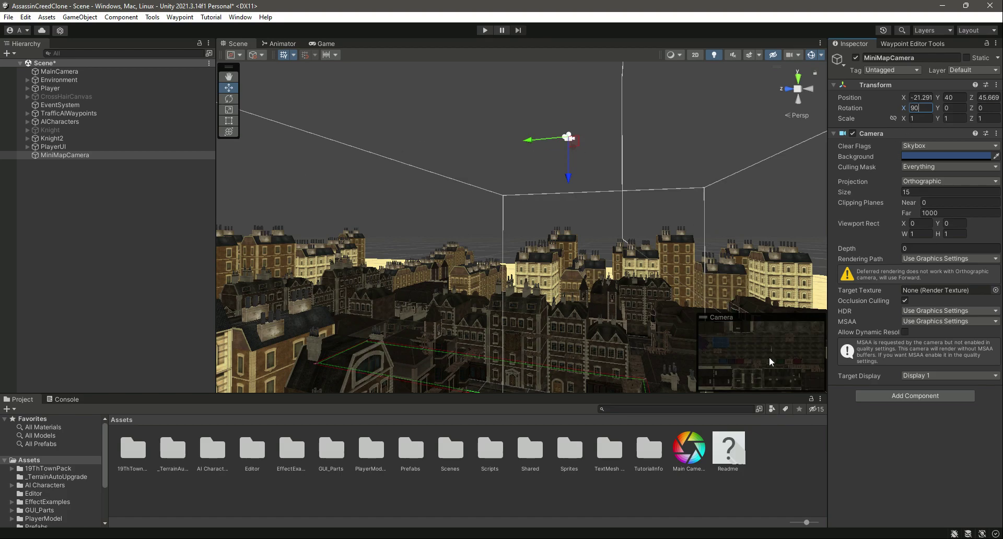
right_click_drag(593, 164, 604, 208)
key("ctrl+s")
- Check MiniMapCamera's top-down rooftop render in the Game view, deselecting the camera
left_click(326, 43)
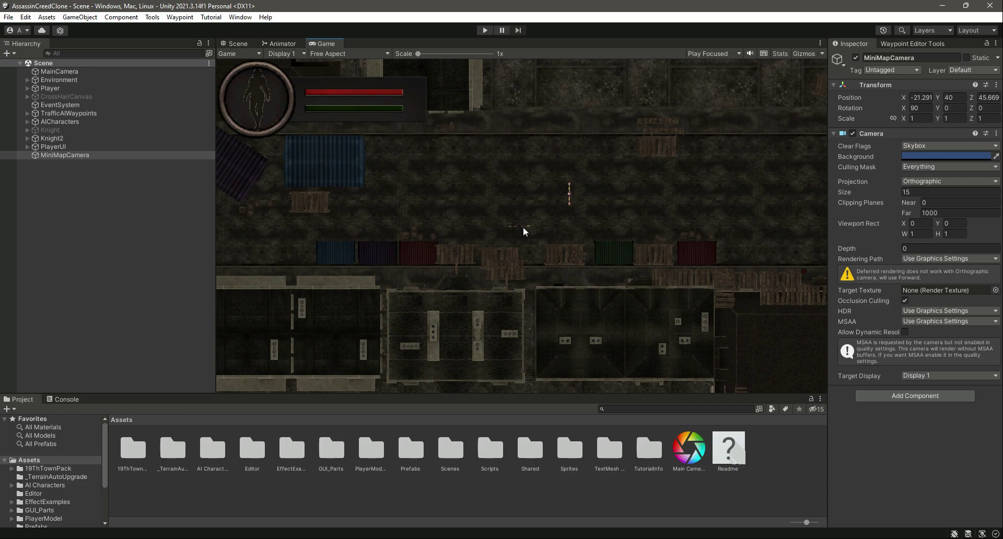
left_click(238, 43)
left_click(63, 212)
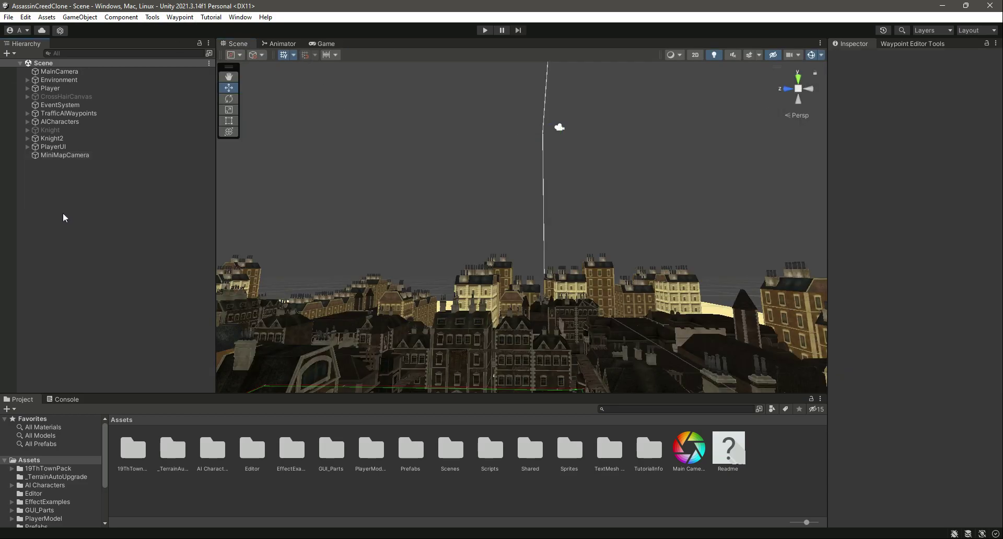
left_click(331, 45)
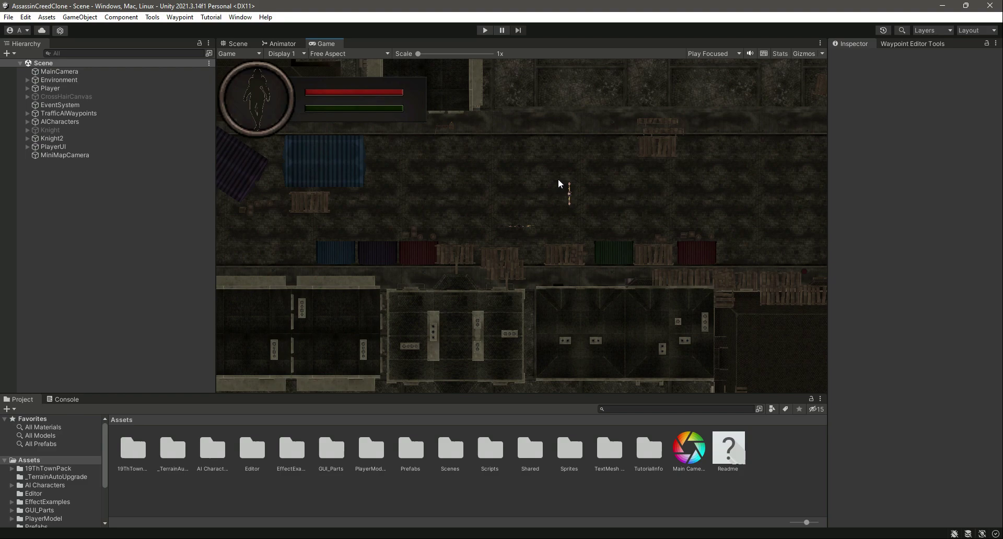
- Add a UI Canvas to the scene and rename it MiniMapCanvas
right_click(69, 202)
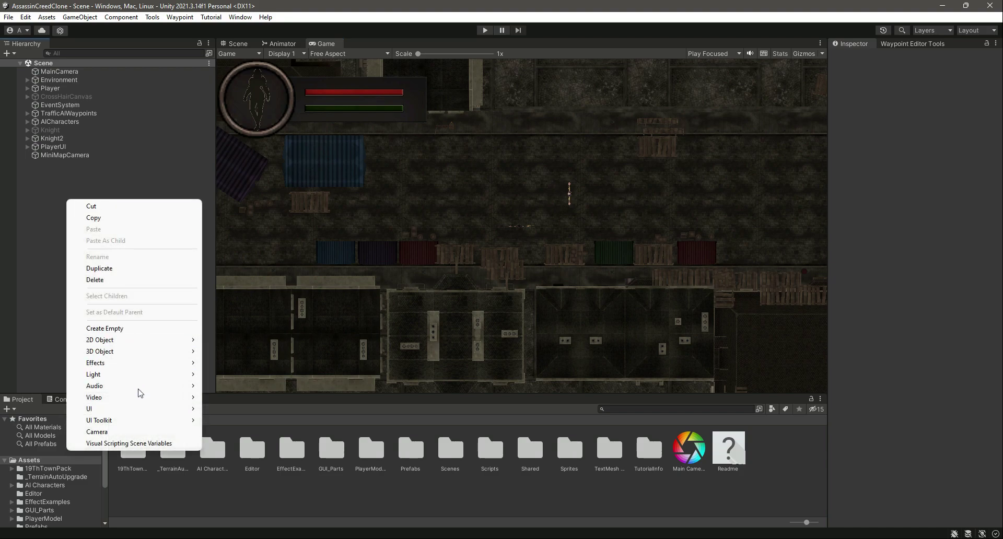
mouse_move(141, 410)
left_click(229, 383)
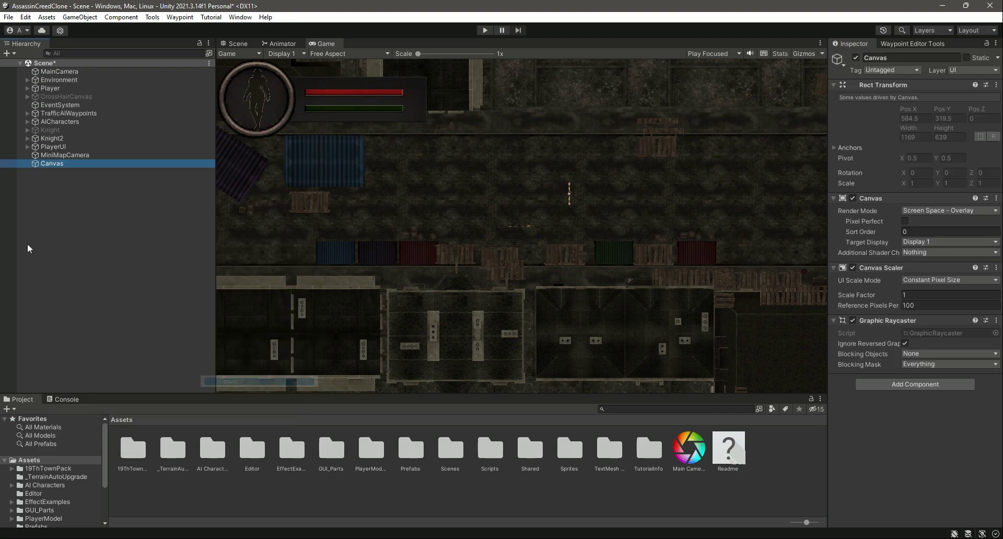
left_click(925, 57)
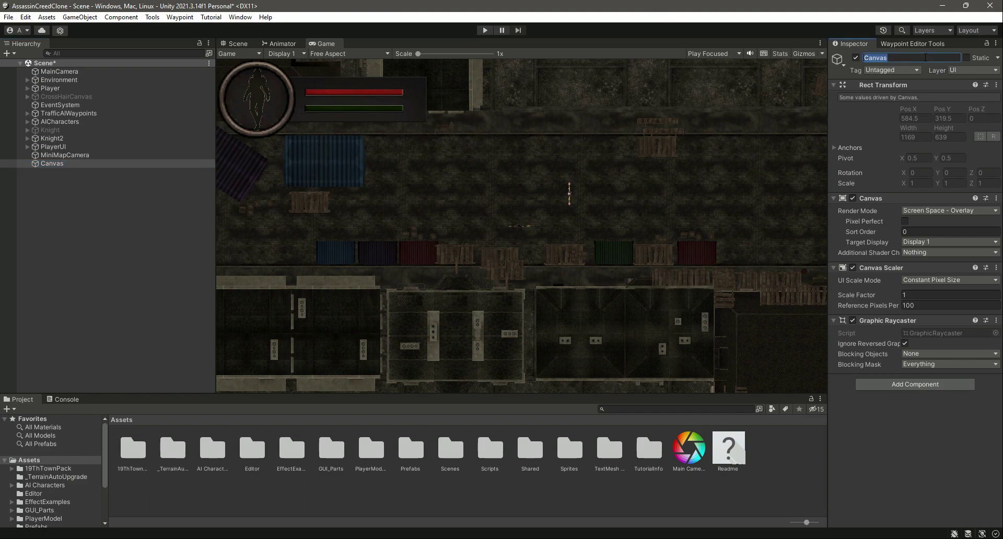
key("Home")
type("MiniMap")
key("Return")
- Frame MiniMapCanvas in the Scene view with 2D mode on
left_click(238, 44)
left_click(694, 55)
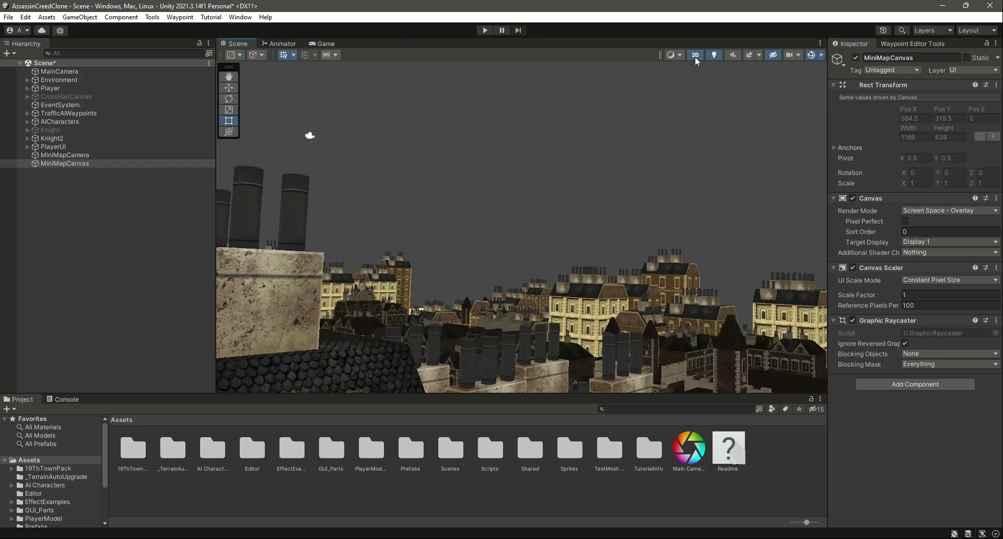
double_click(96, 164)
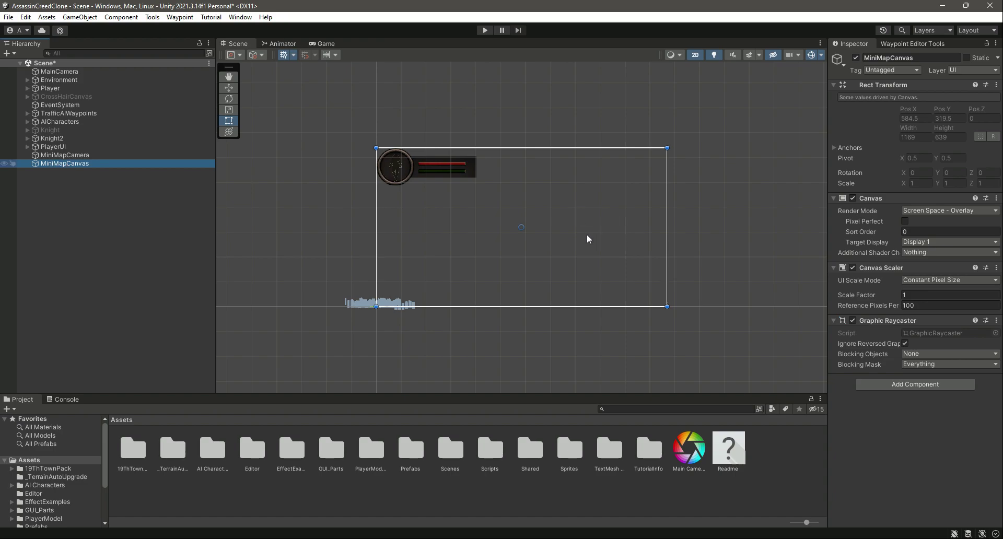
- Add a UI Panel inside MiniMapCanvas named MiniMapBorder
right_click(58, 163)
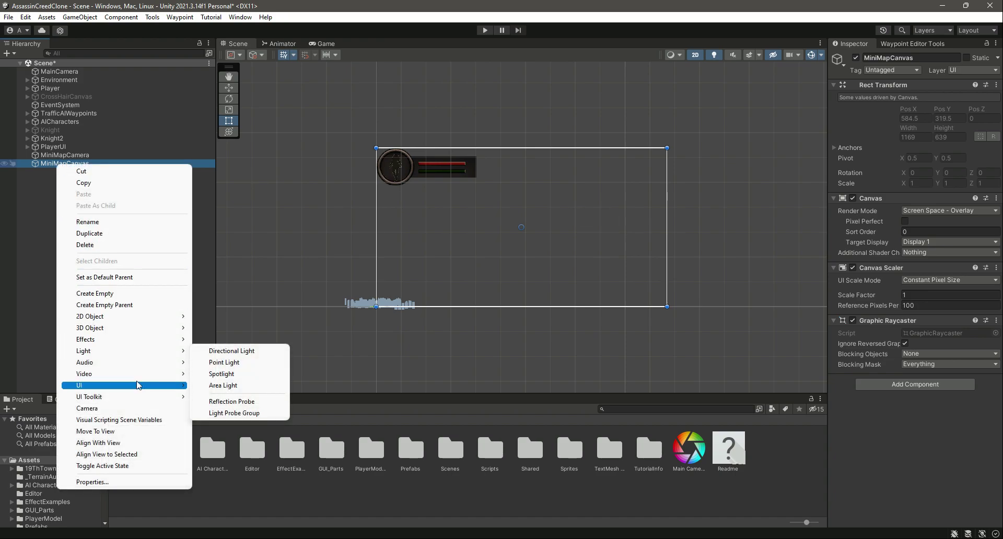
mouse_move(135, 385)
left_click(224, 421)
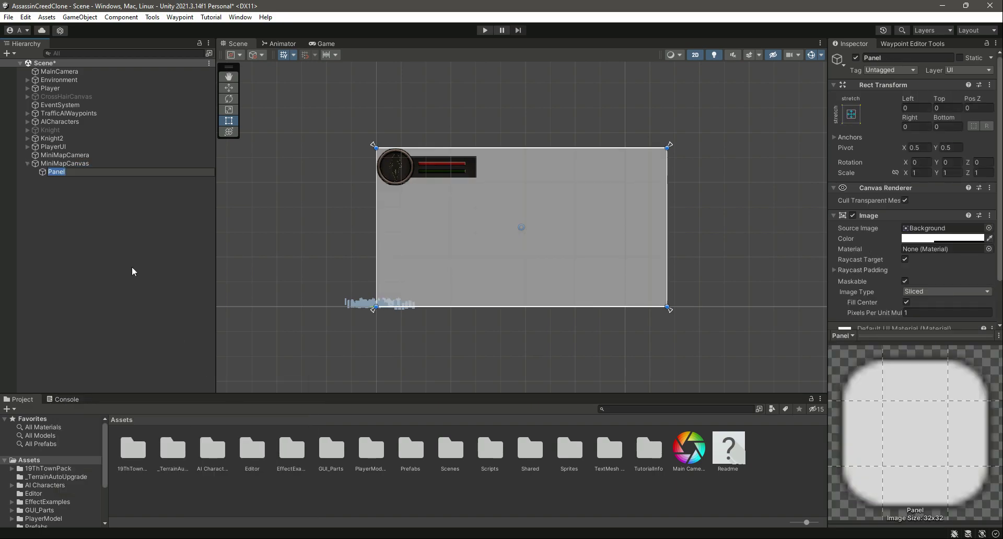
type("MiniMapBoder")
key("BackSpace")
key("BackSpace")
key("BackSpace")
type("rder")
key("Return")
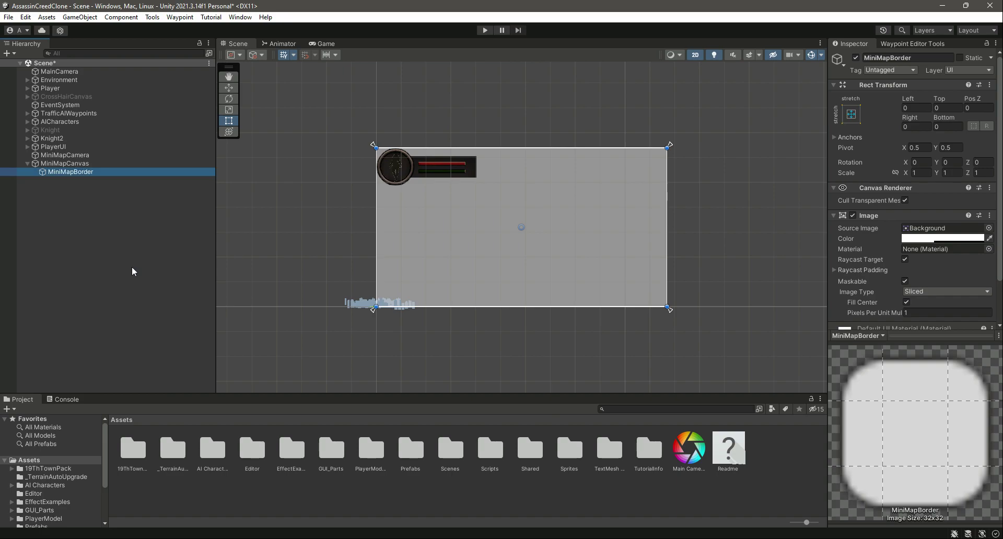
- Set the MiniMapBorder image color to black (000000)
left_click(929, 239)
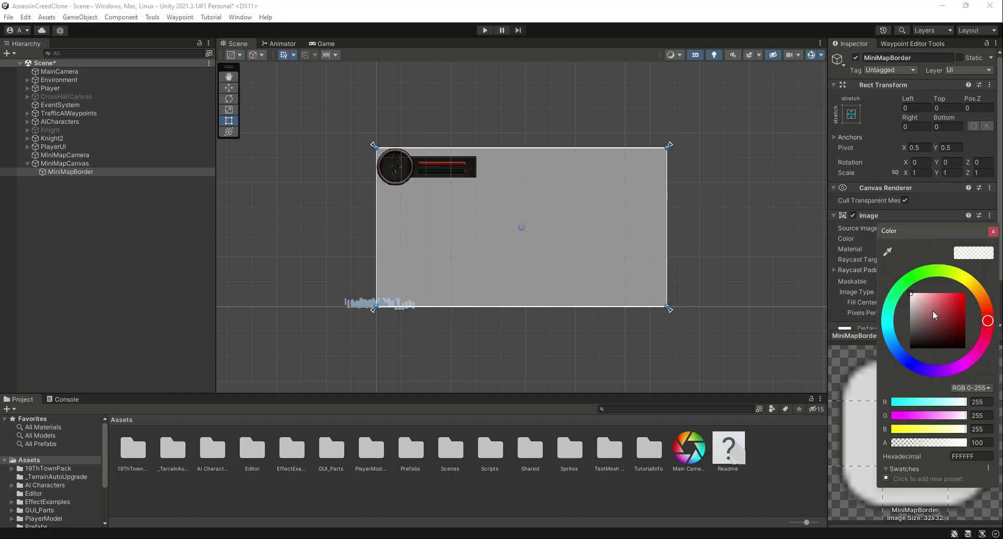
left_click_drag(933, 310, 894, 360)
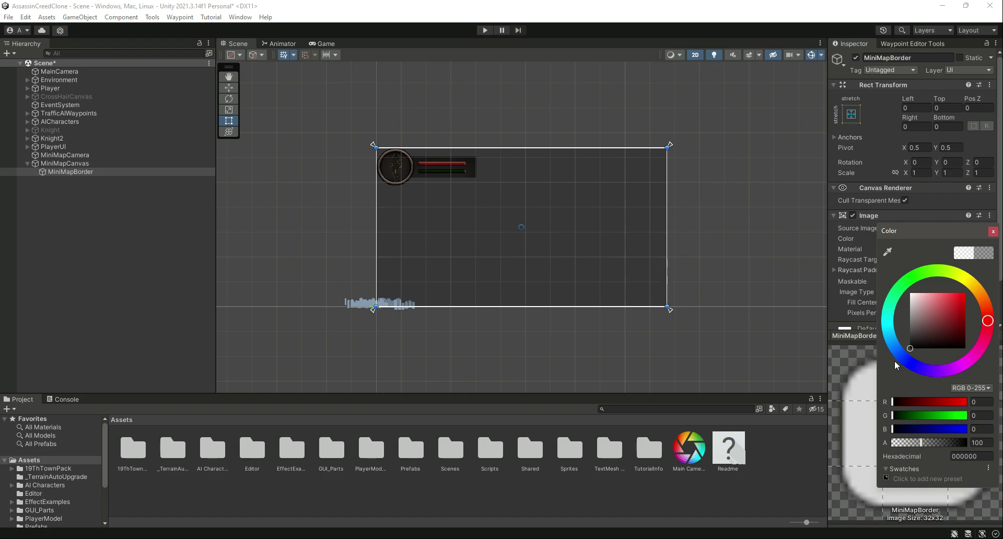
left_click(993, 232)
left_click(924, 108)
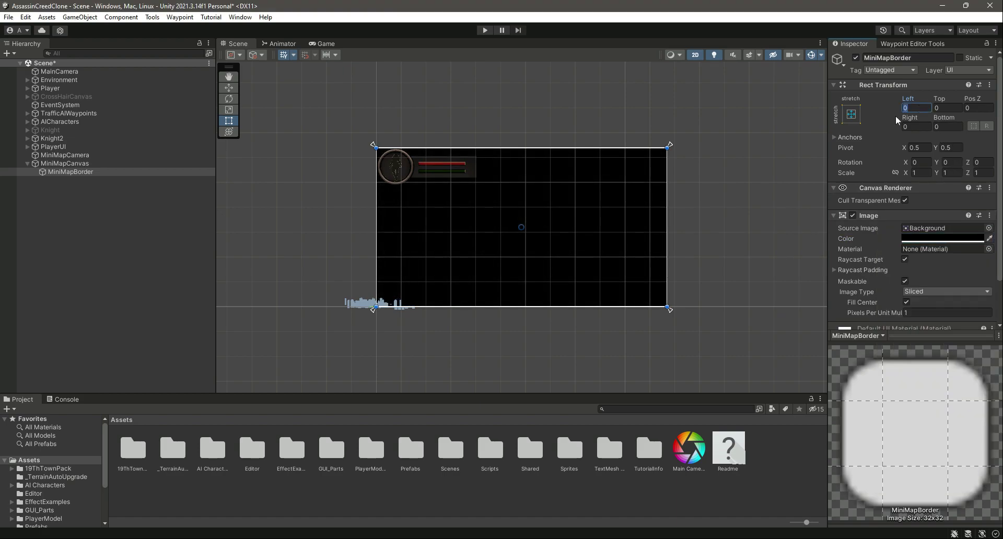
- Anchor MiniMapBorder to the bottom-left corner preset
left_click(851, 113)
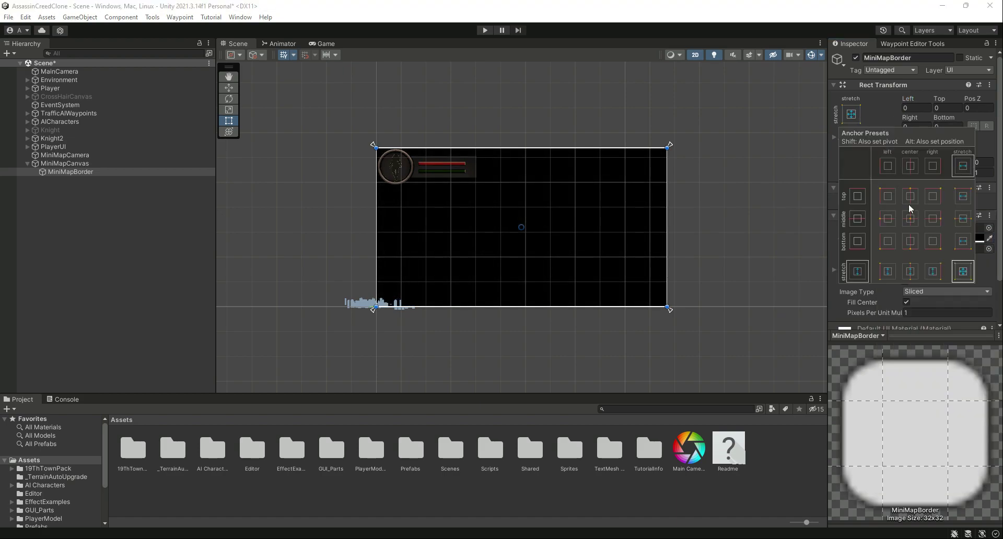
left_click(888, 243)
key("alt")
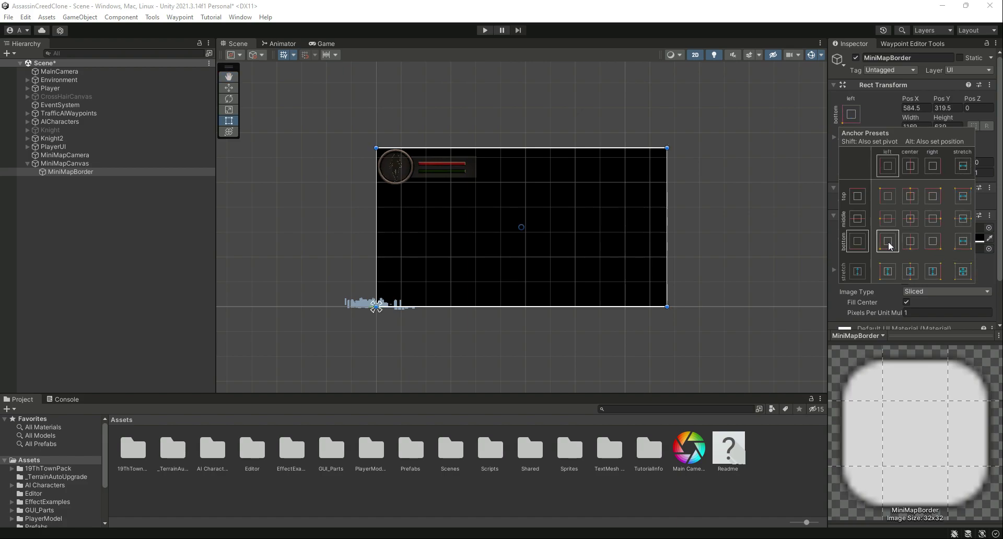
key("alt")
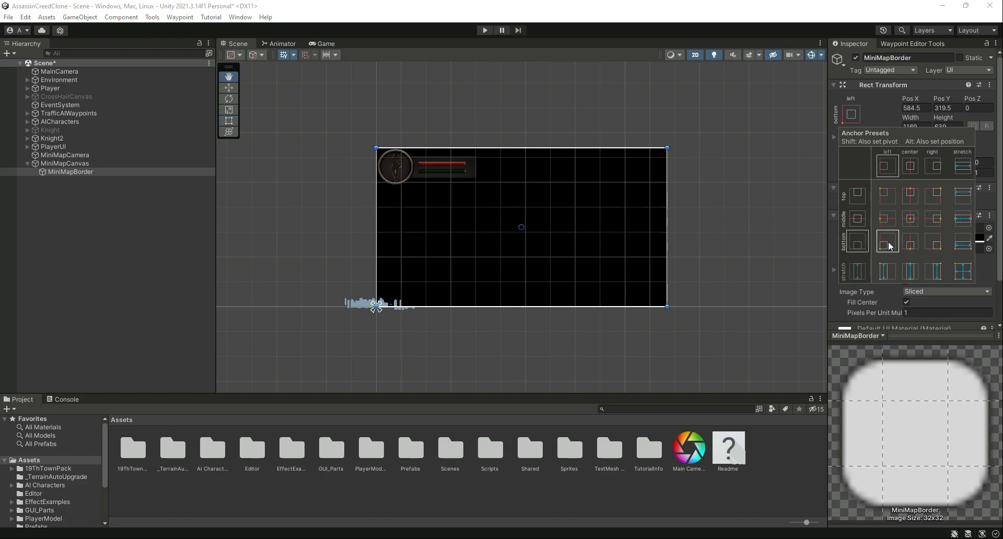
key("alt")
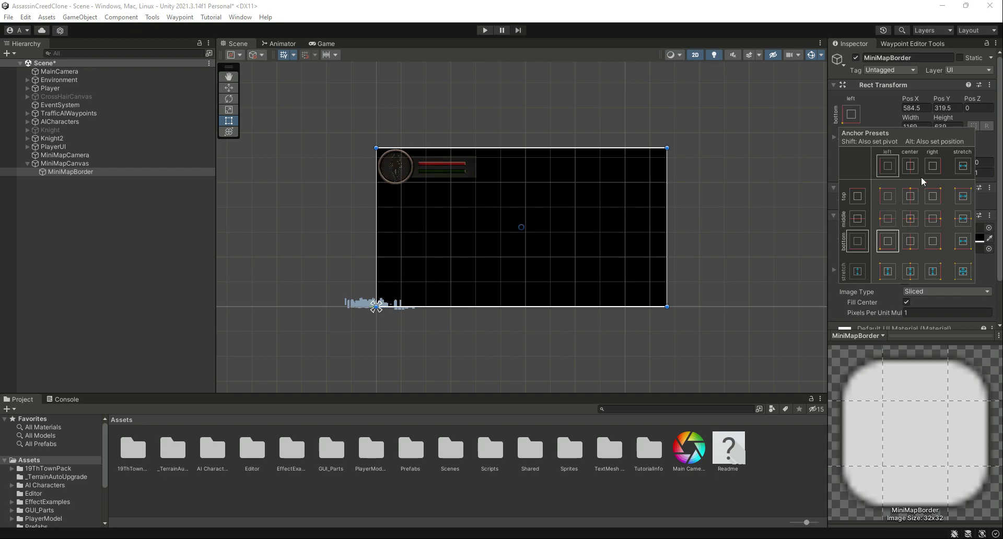
left_click(951, 307)
- Size MiniMapBorder to 410×310 at position X 209, Y 159
left_click(923, 126)
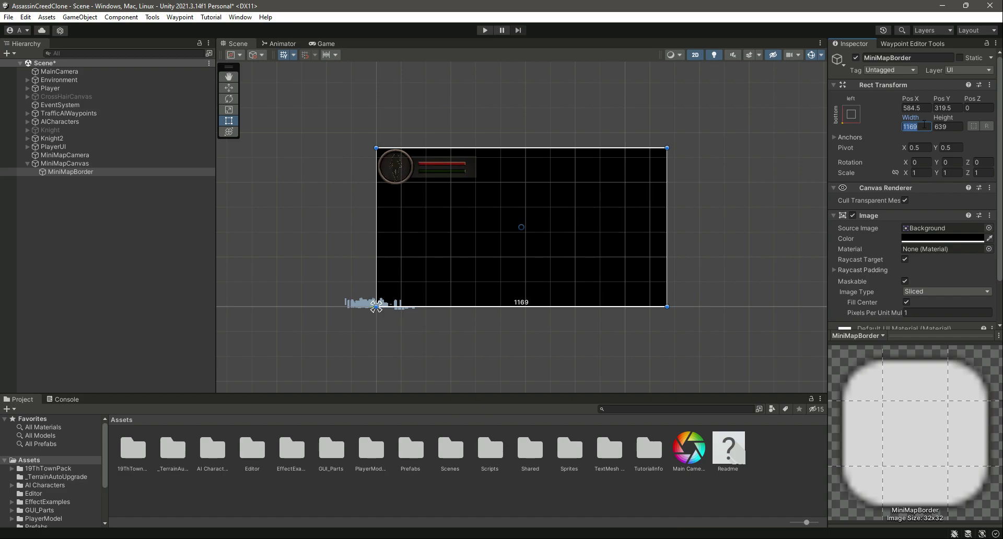
type("410")
key("Tab")
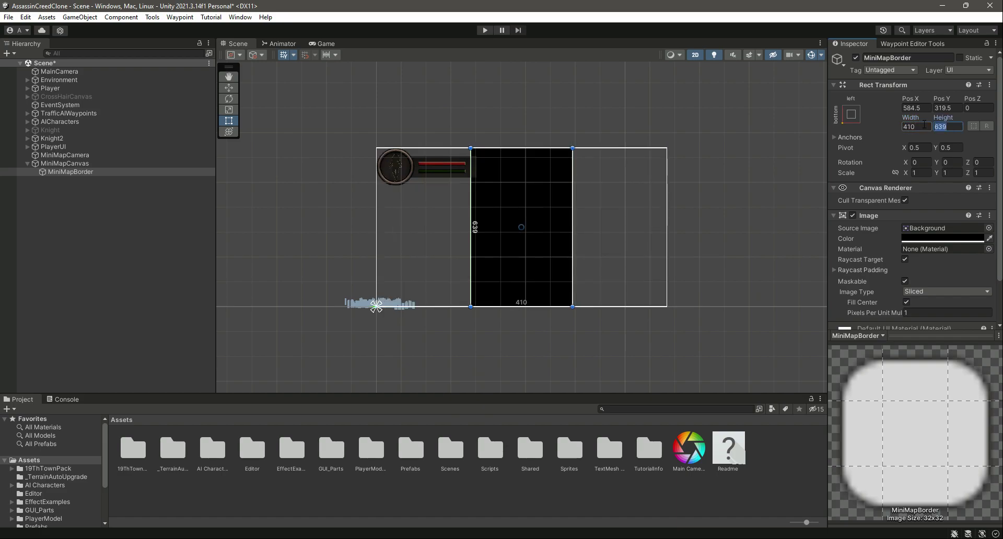
type("310")
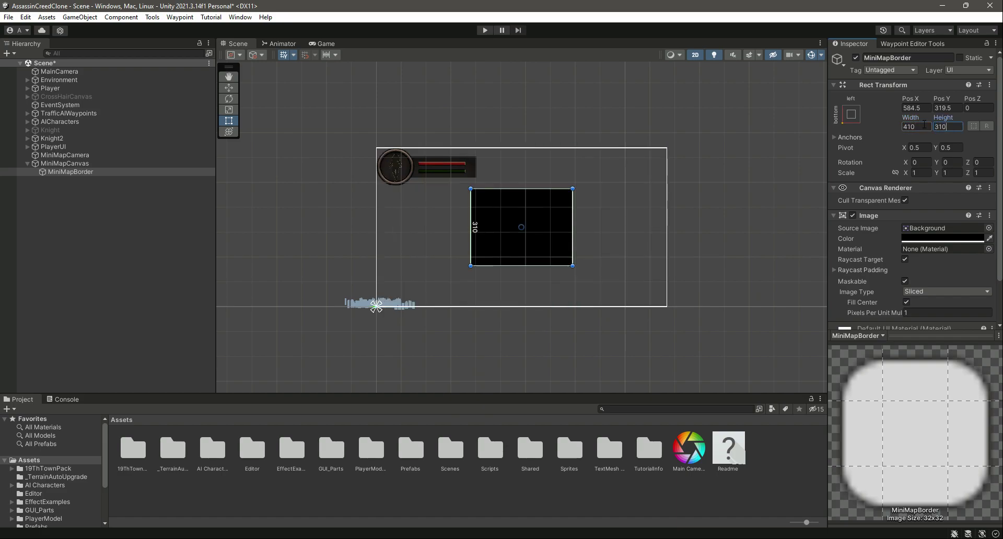
left_click(923, 108)
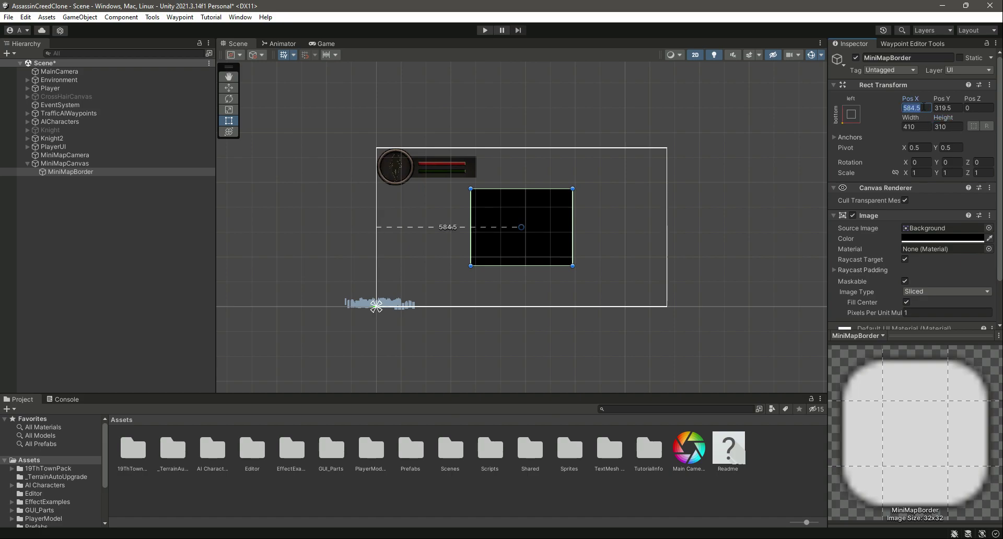
type("209")
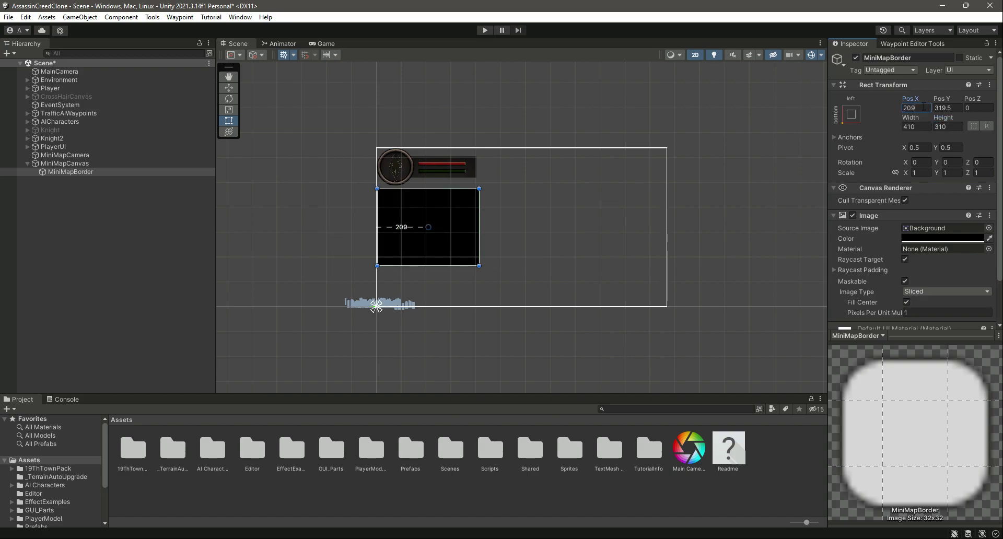
key("Tab")
left_click(923, 107)
left_click(958, 108)
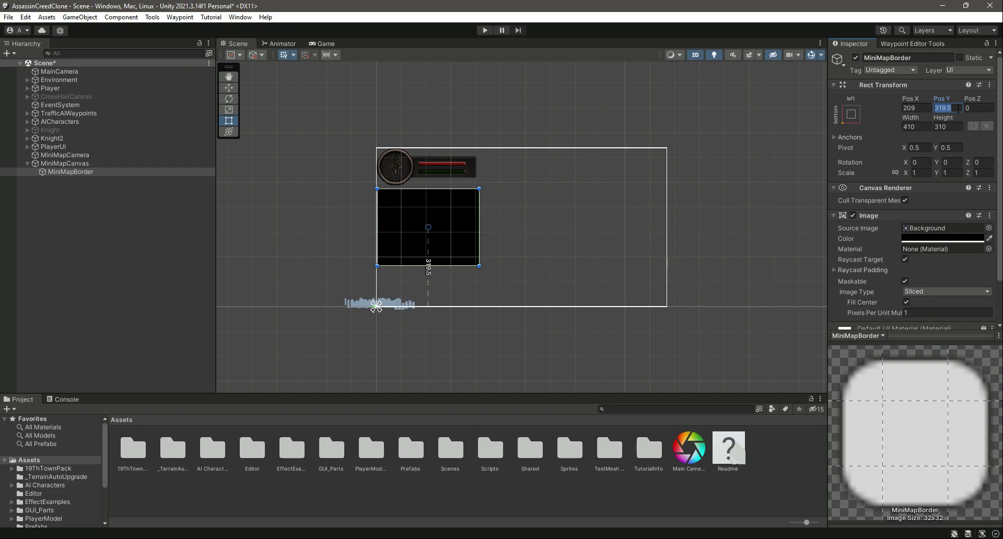
type("159")
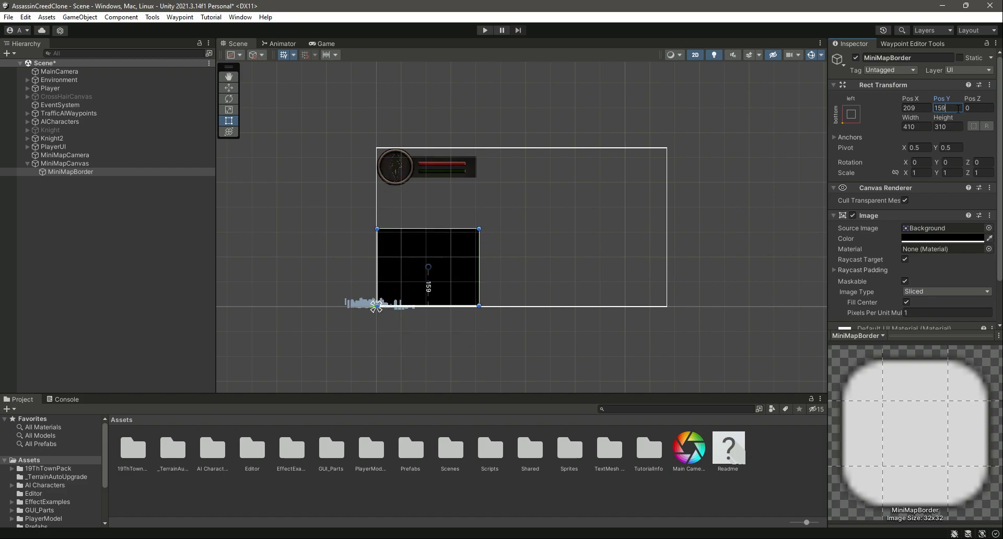
- Preview the black border in the Game view and save the scene
left_click(324, 44)
key("ctrl+s")
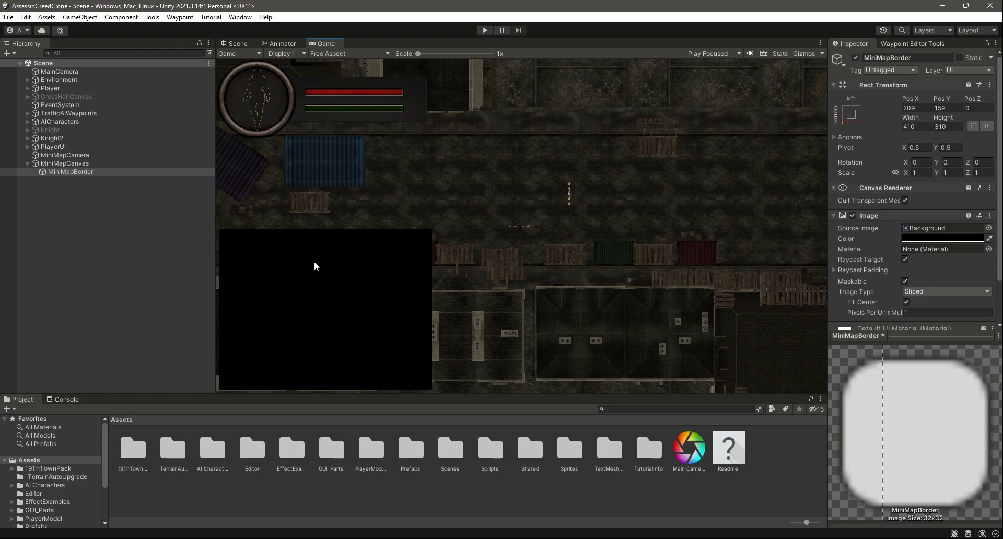
left_click(232, 43)
left_click(77, 172)
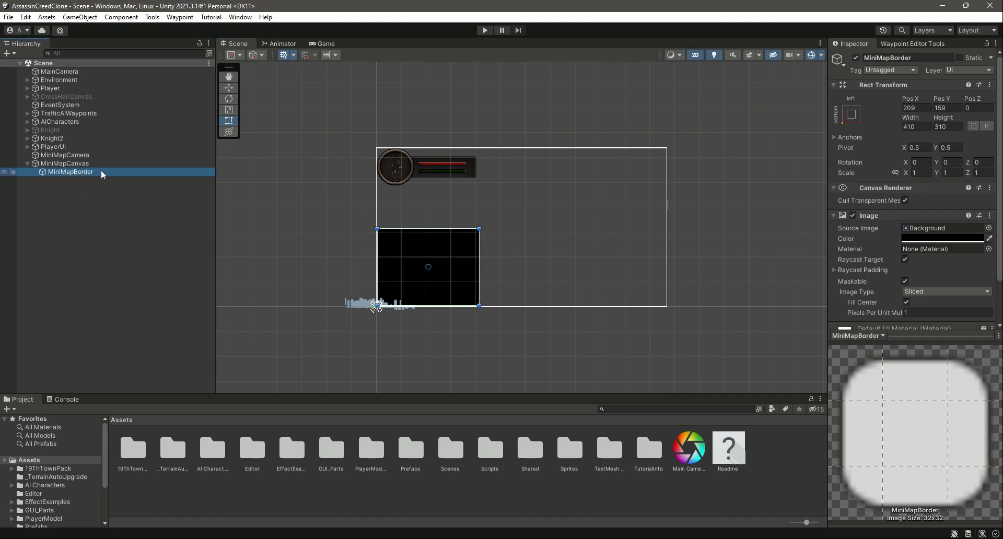
- Add a Raw Image named MiniMap inside MiniMapBorder
right_click(74, 171)
mouse_move(122, 393)
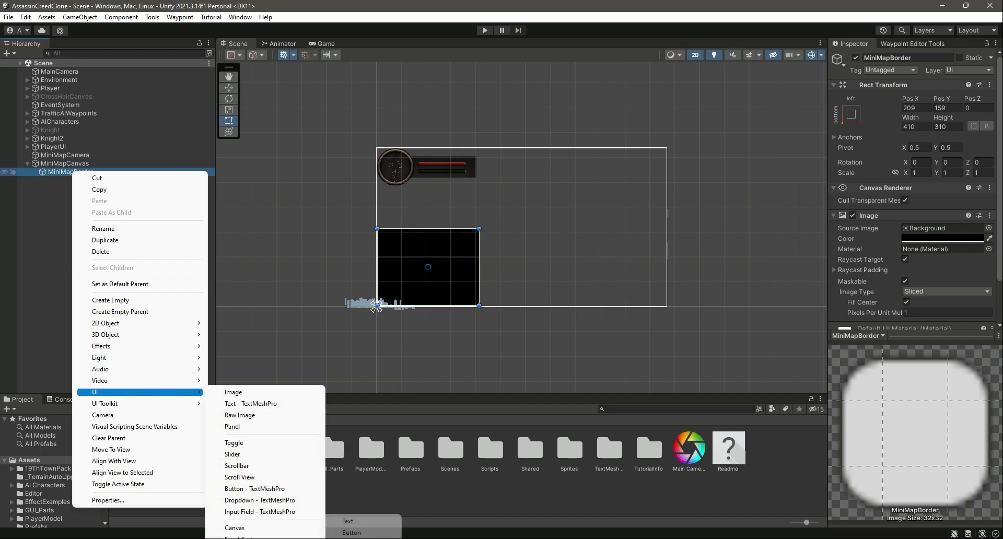
left_click(246, 415)
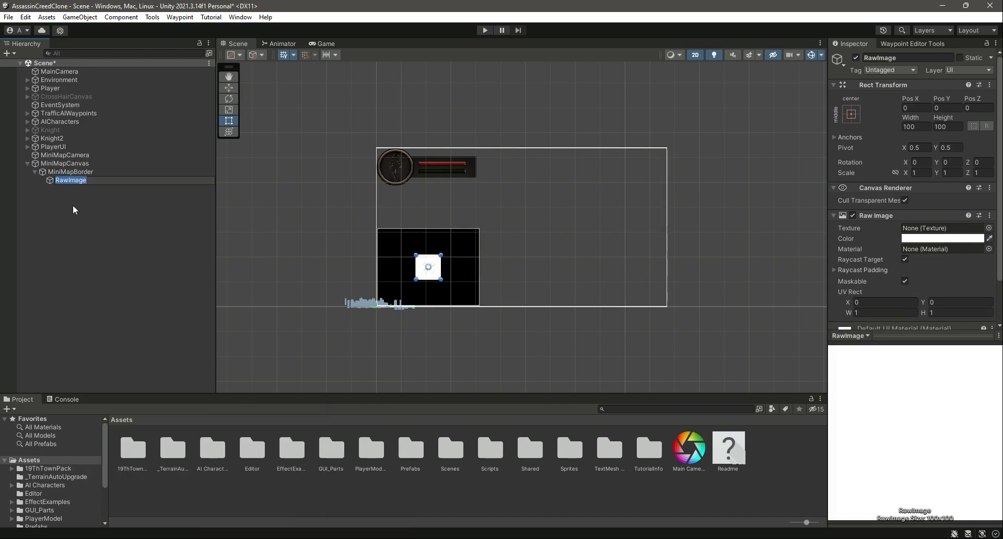
type("MiniMap")
key("Return")
- Size MiniMap to 400×300 and preview it in the Game view
key("Tab")
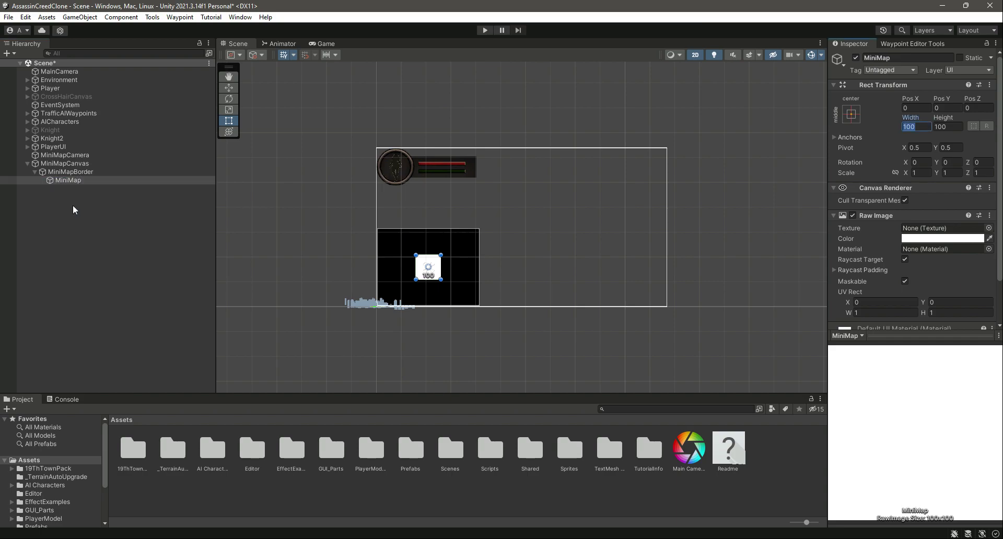
type("400")
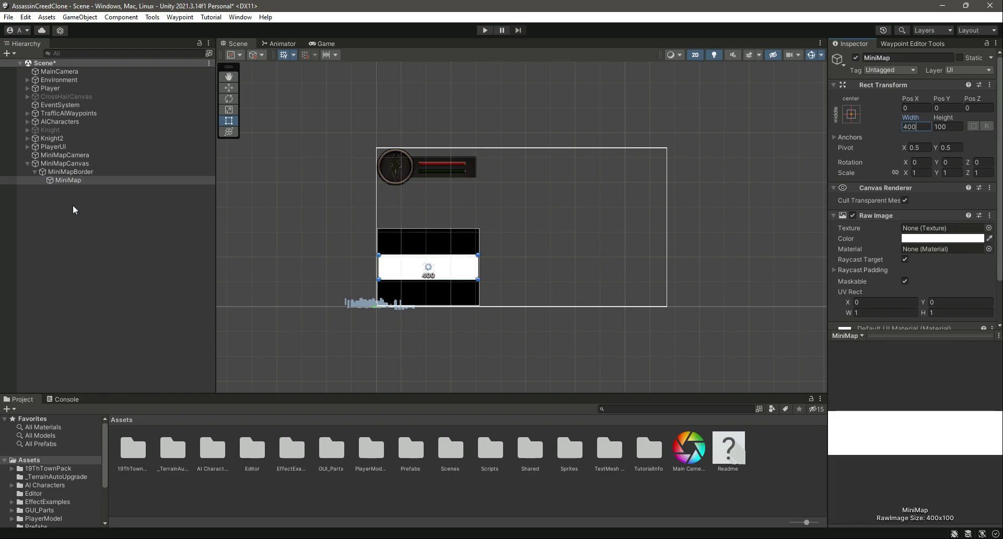
key("Tab")
type("300")
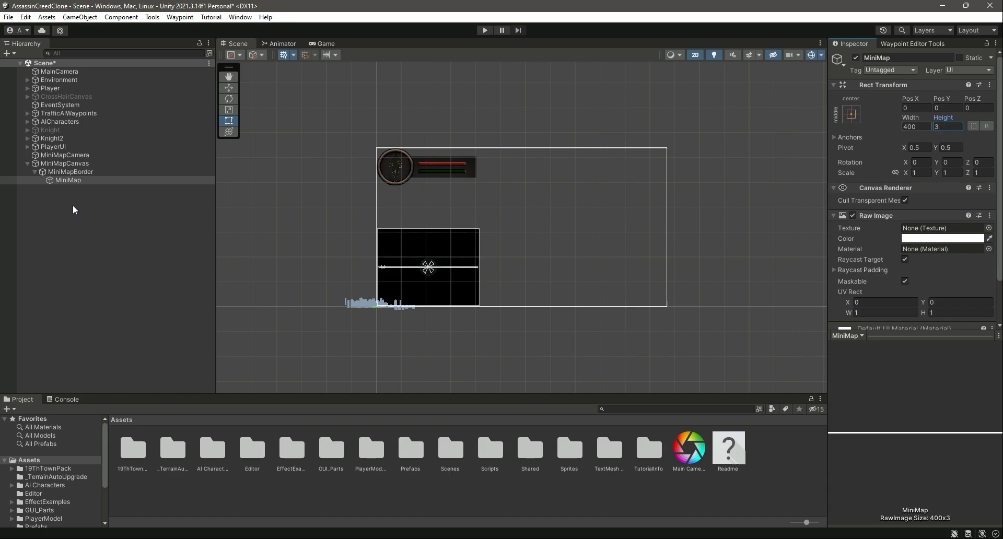
left_click(326, 43)
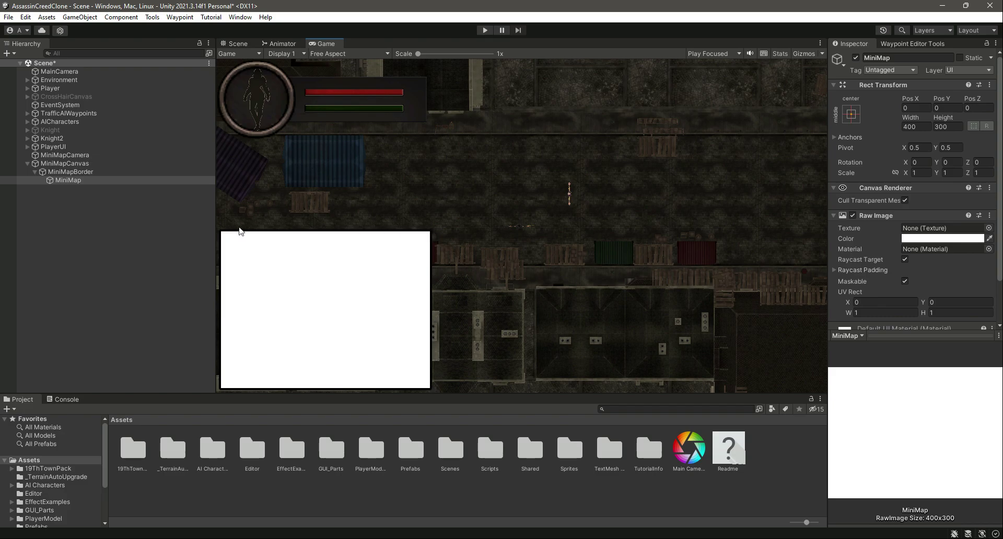
- Inspect the MiniMapBorder, MiniMap and MiniMapCamera settings
left_click(72, 171)
left_click(75, 180)
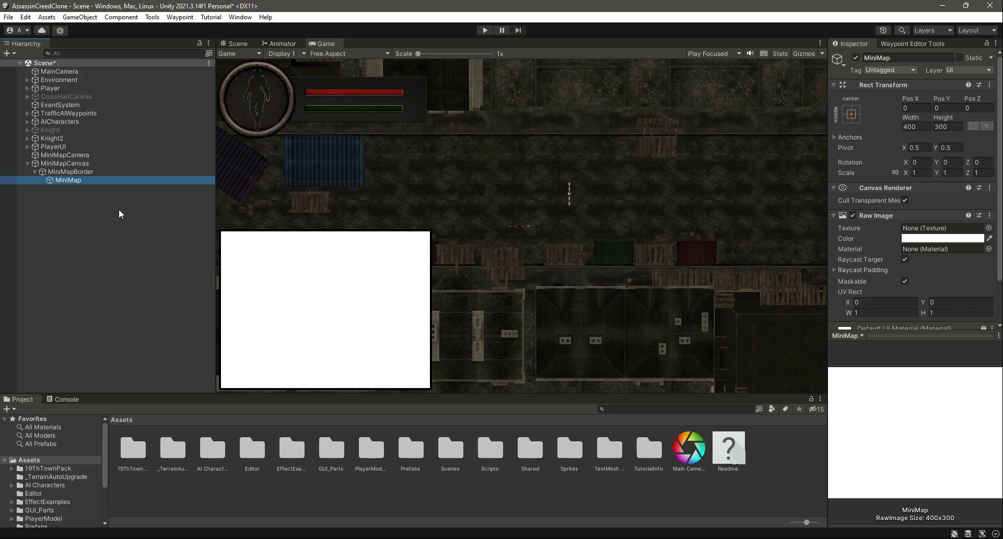
left_click(78, 155)
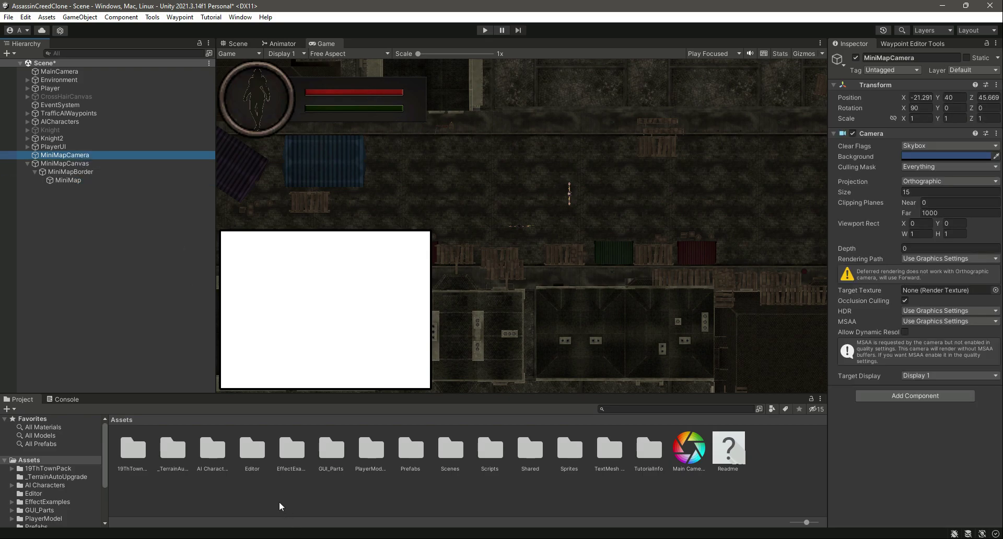
- Create a Render Texture asset in Assets named MiniMapRenderTexture
left_click(172, 490)
right_click(397, 502)
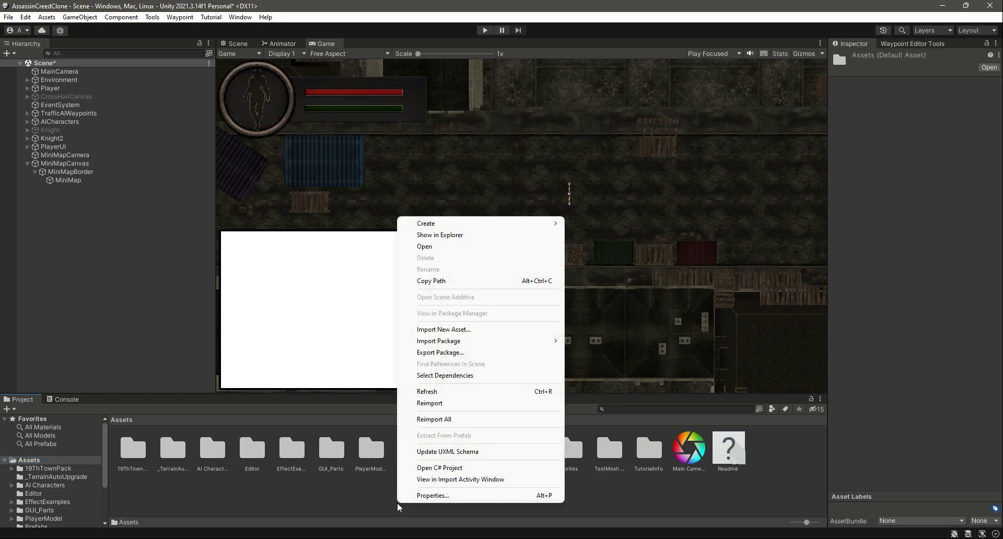
mouse_move(455, 226)
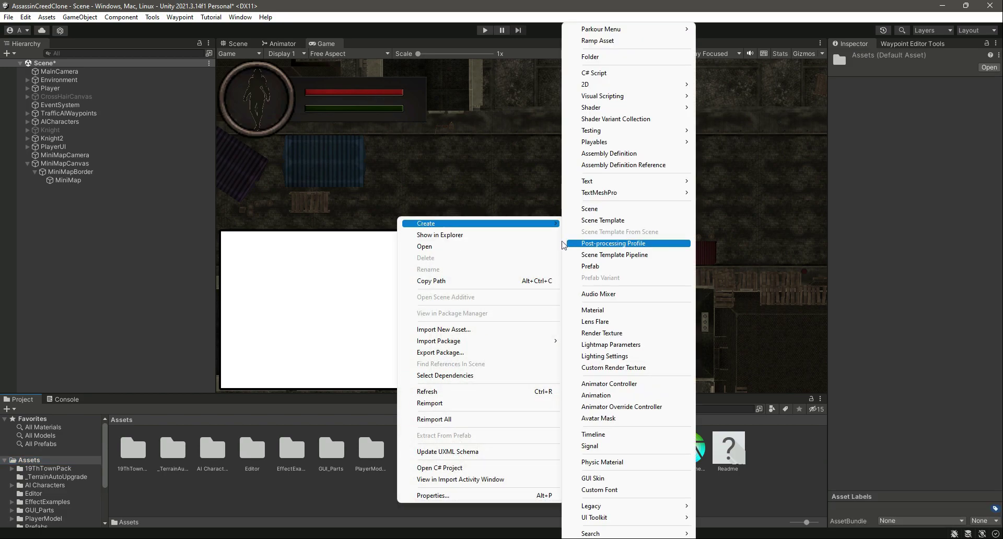
left_click(611, 334)
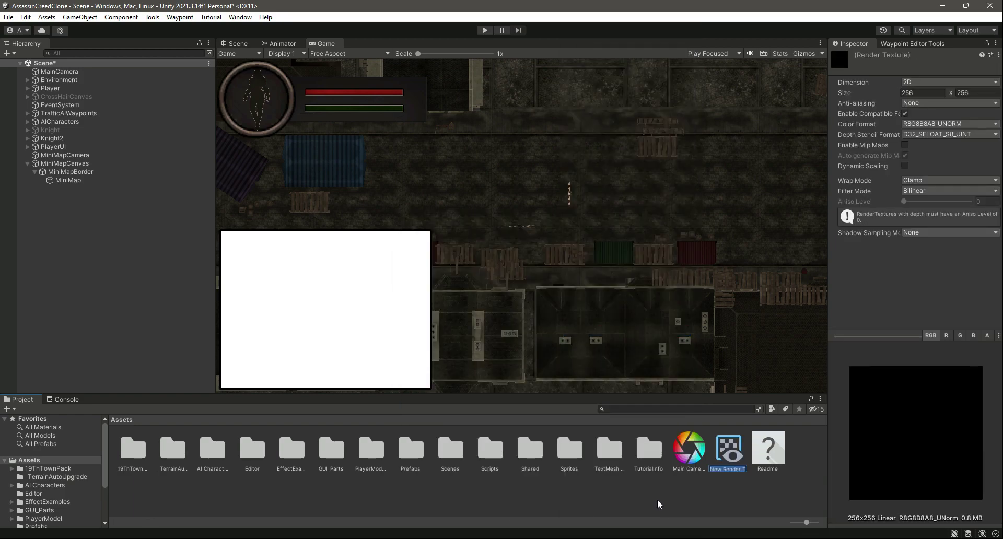
key("End")
key("shift+End")
key("Left")
key("Delete")
key("Home")
key("shift+Right")
key("shift+Right")
key("shift+Right")
type("MiniMap")
key("Return")
- Set MiniMapRenderTexture's size to 400×300 and compare it with the MiniMap image
left_click(922, 94)
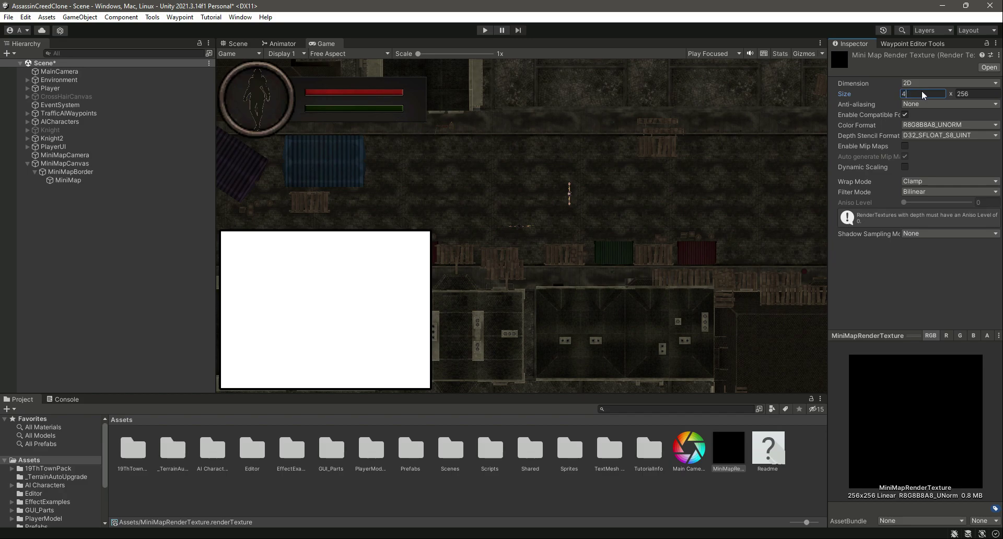
type("400")
key("Tab")
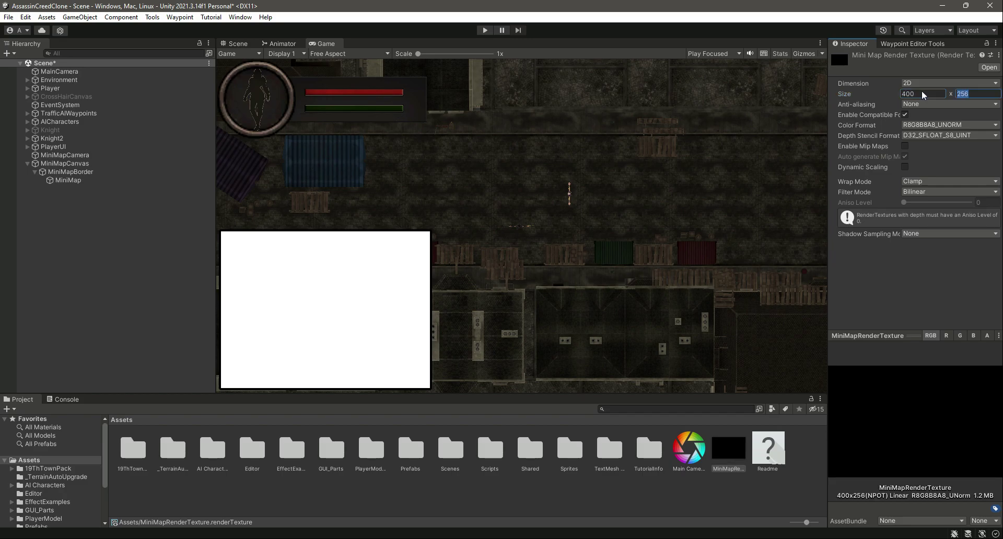
type("300")
left_click(68, 181)
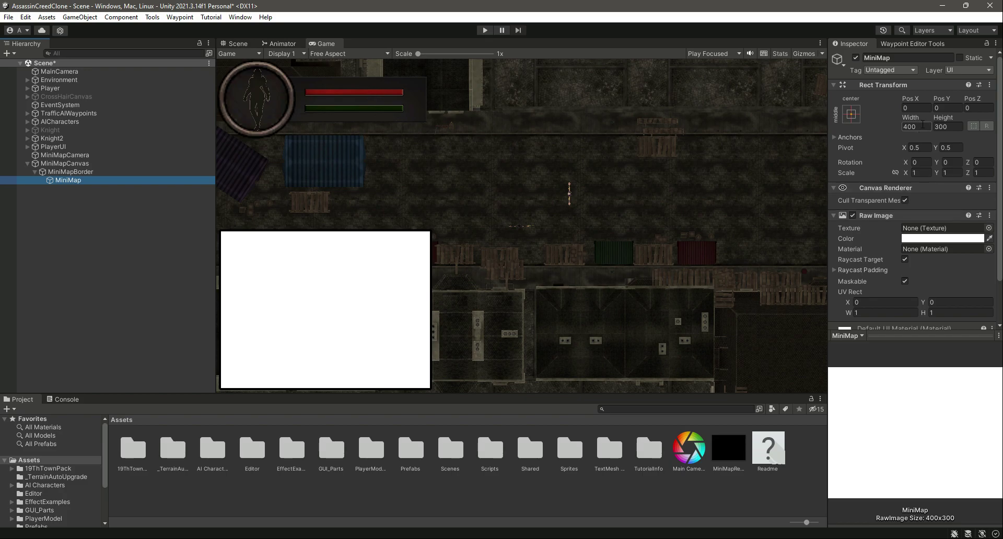
- Assign MiniMapRenderTexture as MiniMapCamera's Target Texture and save the scene
left_click(729, 450)
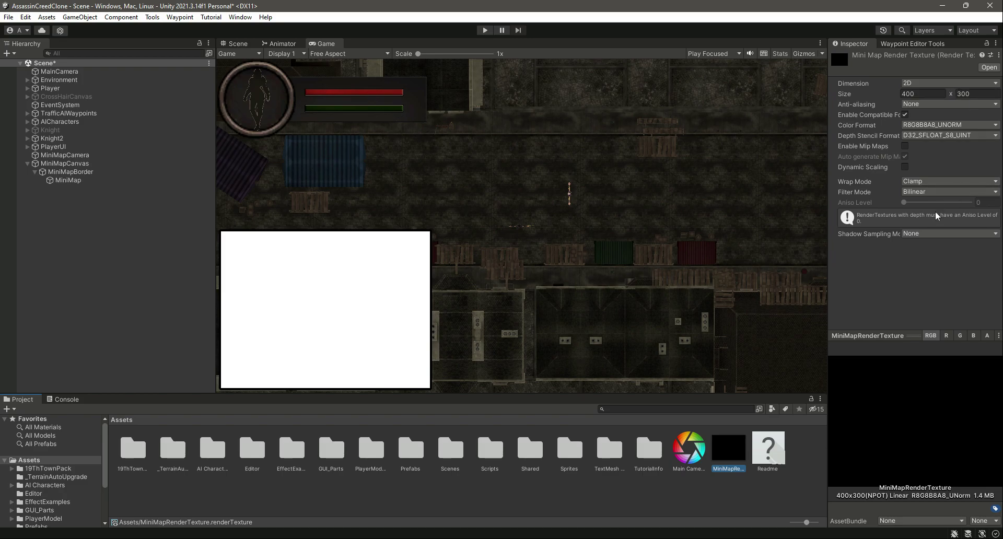
left_click(77, 156)
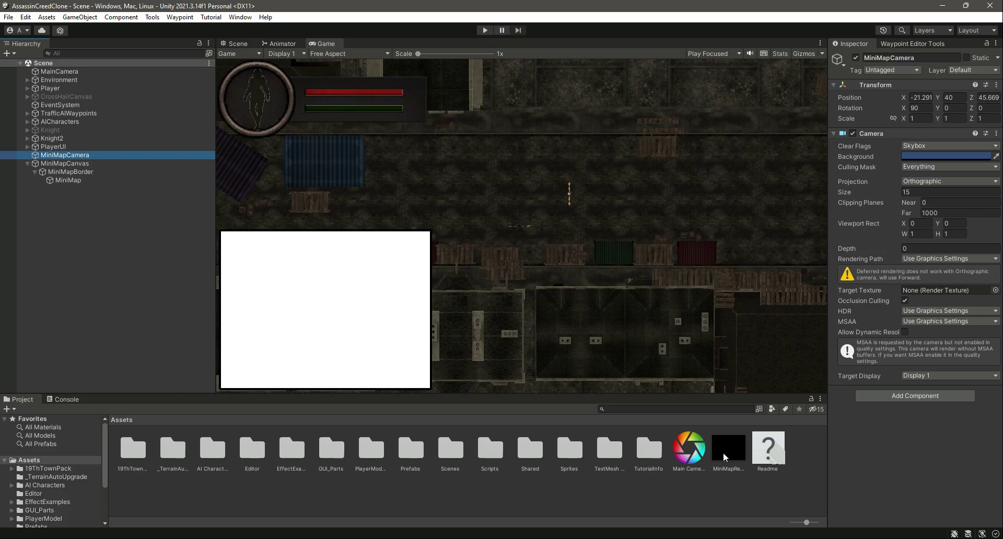
left_click_drag(723, 452, 929, 288)
key("ctrl+s")
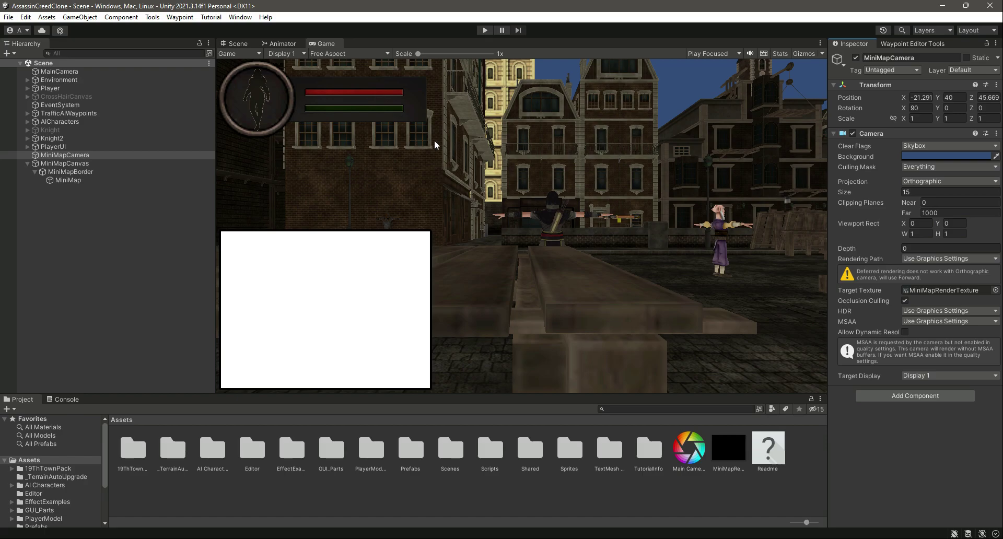
- Compare with the MainCamera's settings, then reselect MiniMapCamera
left_click(57, 71)
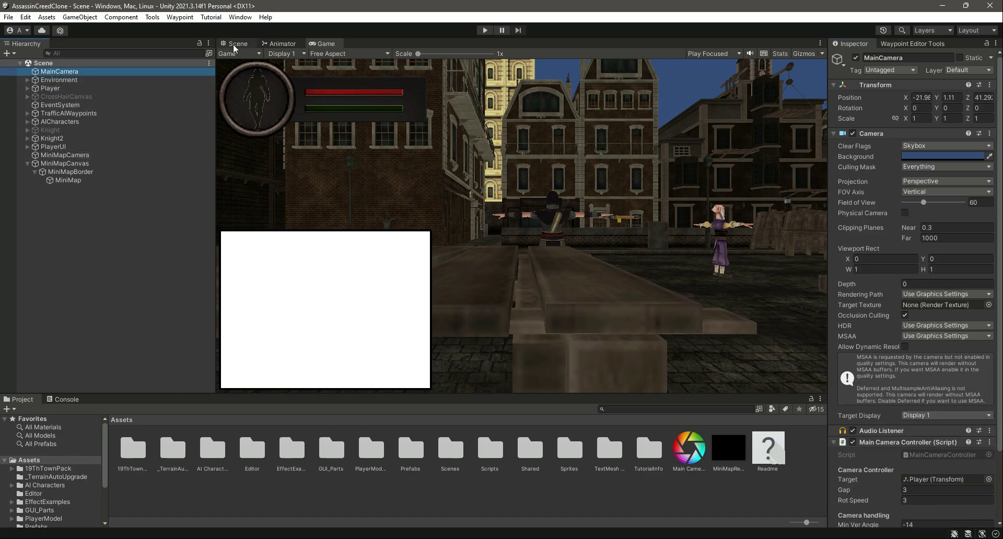
left_click(90, 255)
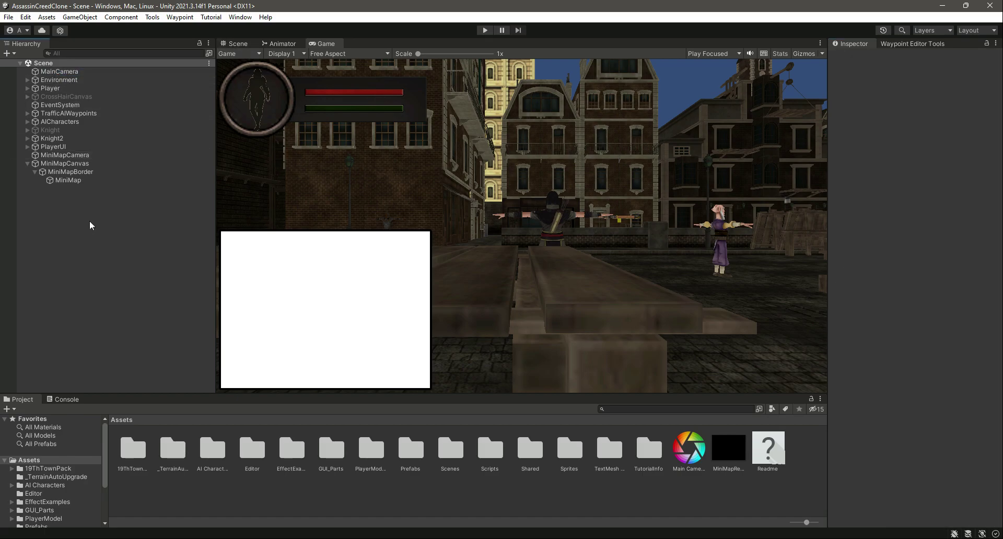
left_click(71, 155)
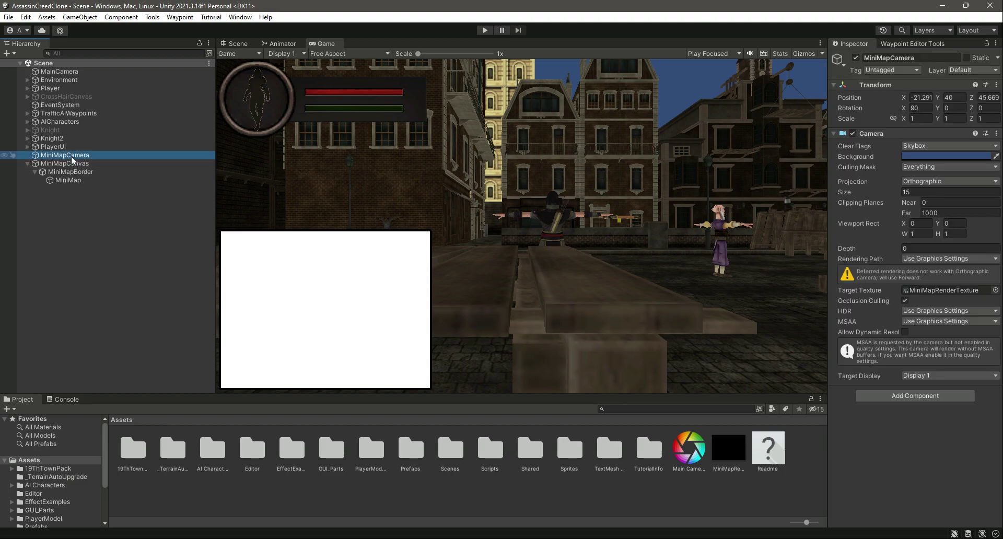
- Assign MiniMapRenderTexture to the MiniMap Raw Image's Texture field and save the scene
left_click(91, 180)
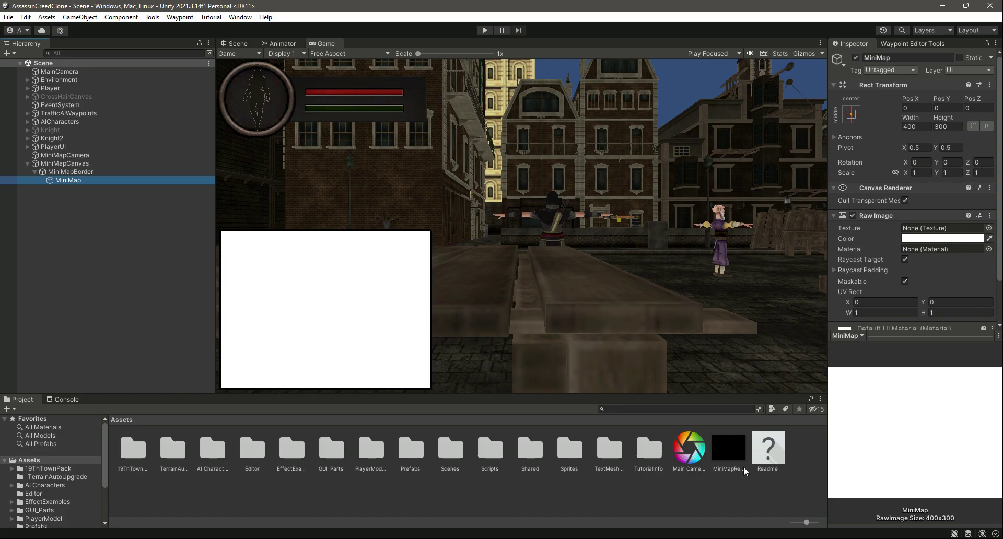
left_click_drag(745, 471, 917, 183)
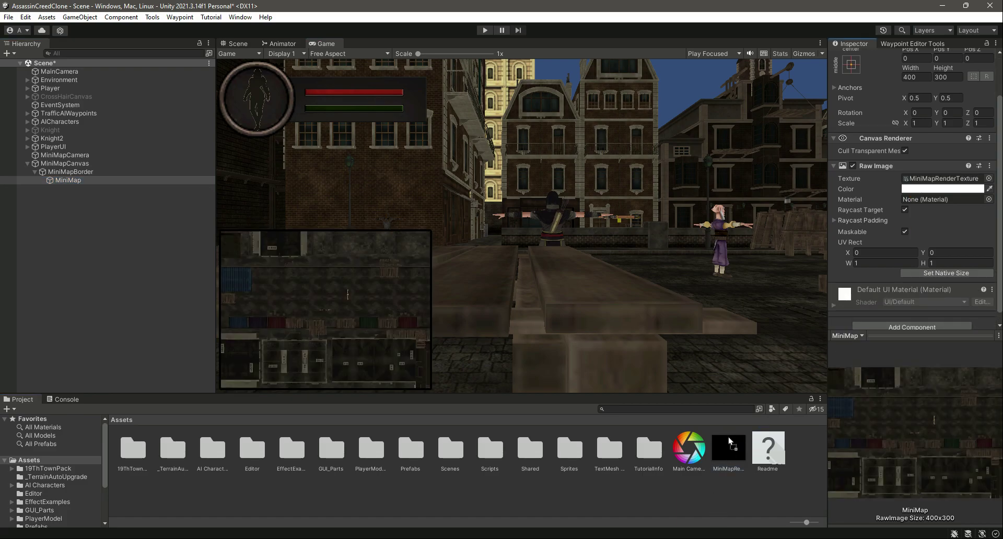
key("ctrl+s")
- Verify the MiniMapCamera's target texture, return to the MiniMap image, then clear the selection
left_click(54, 155)
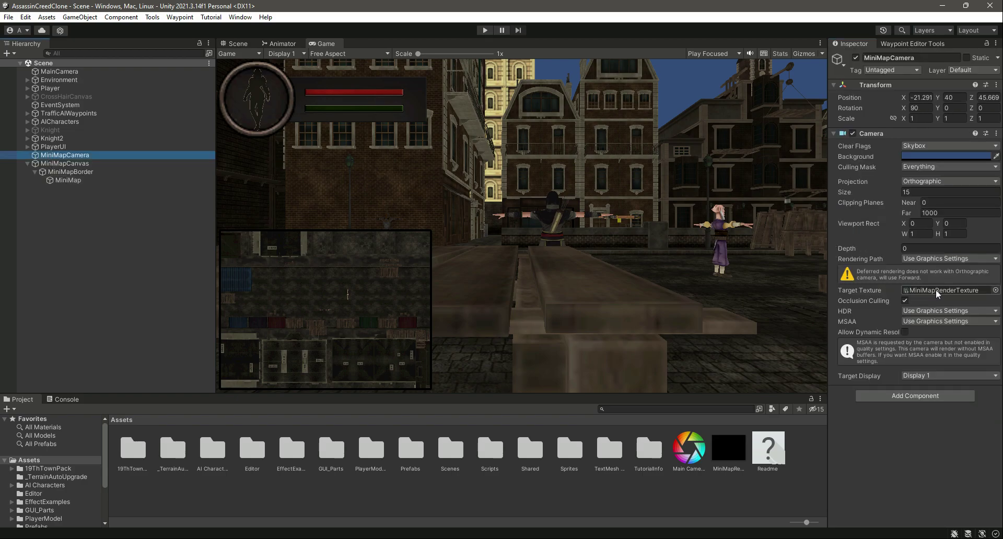
left_click(71, 180)
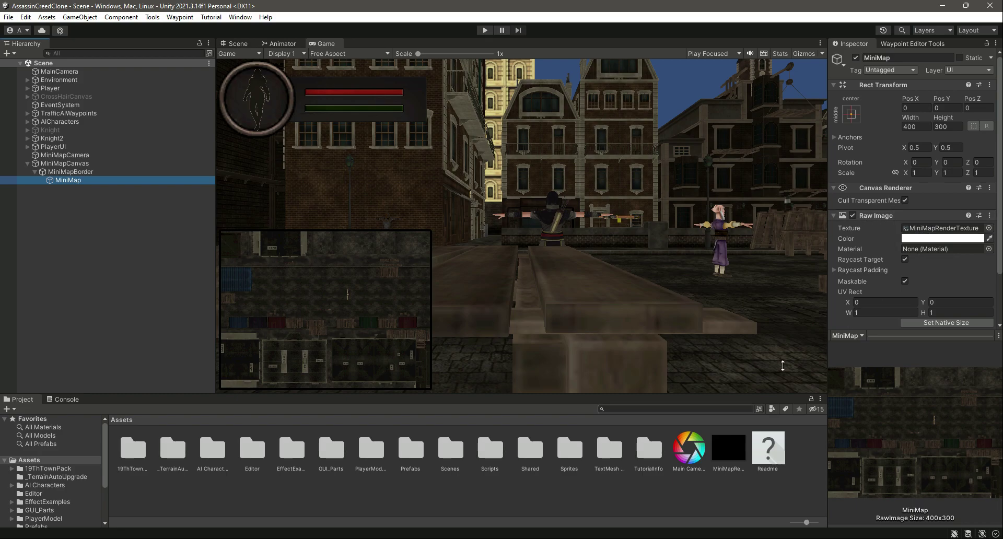
left_click(600, 492)
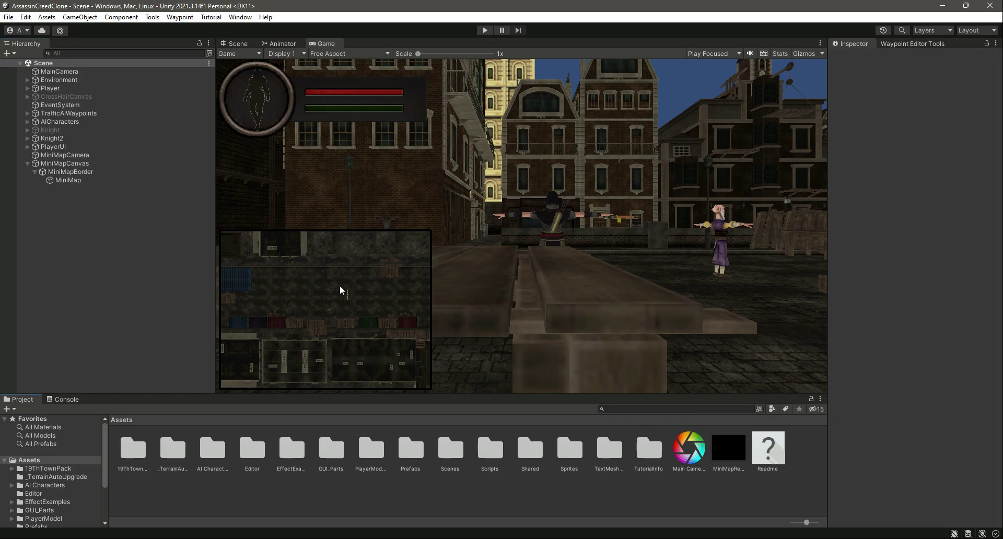
- Enter Play mode and run the player down the street toward the buildings
left_click(484, 30)
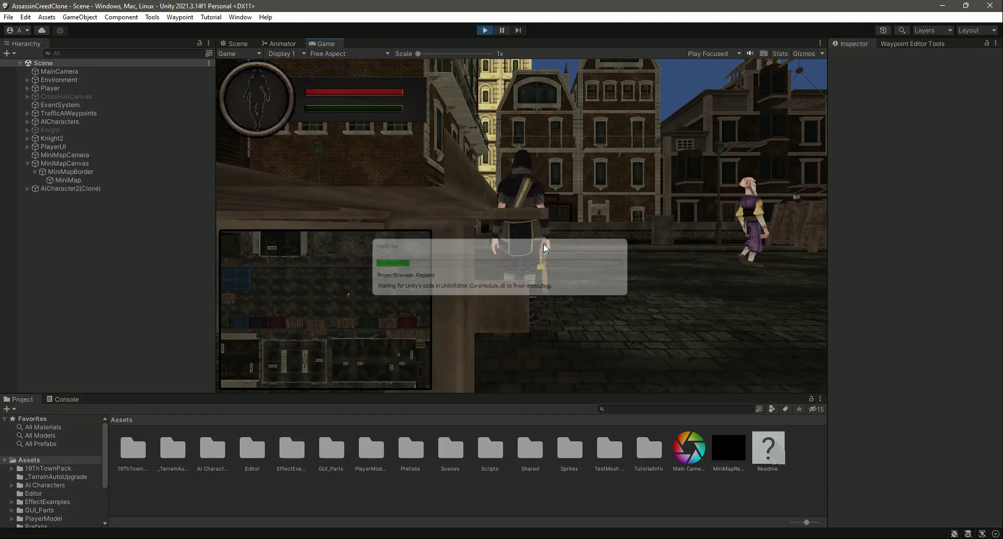
key("w")
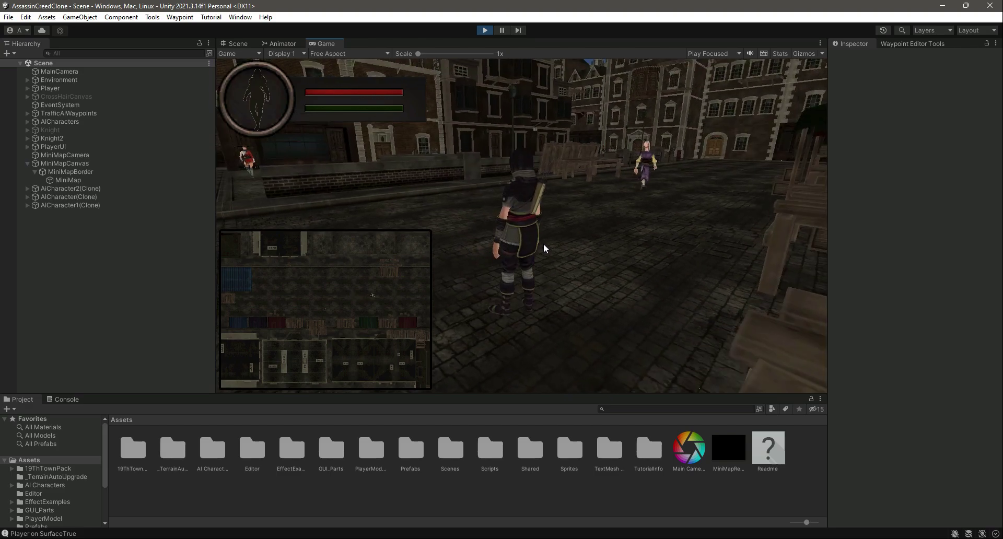
key("w")
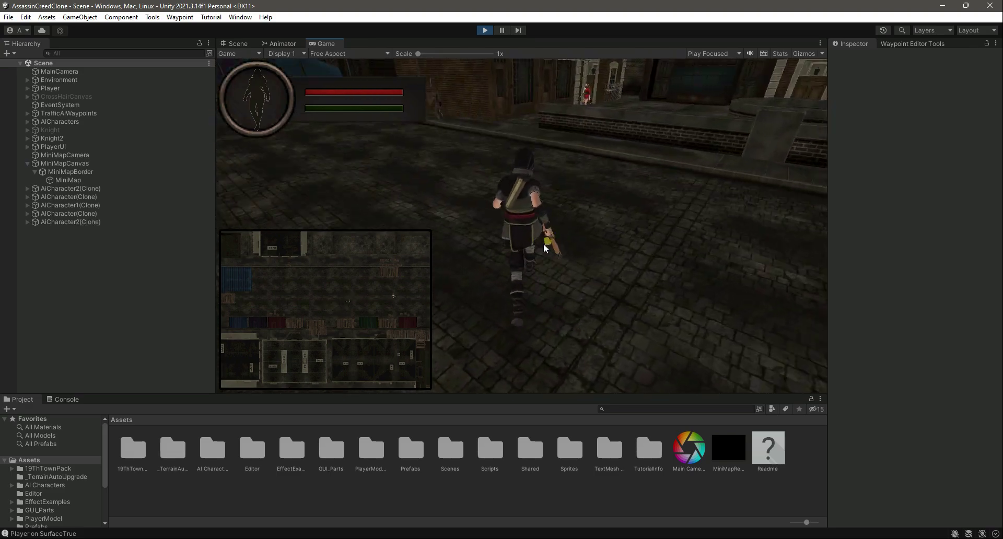
key("w")
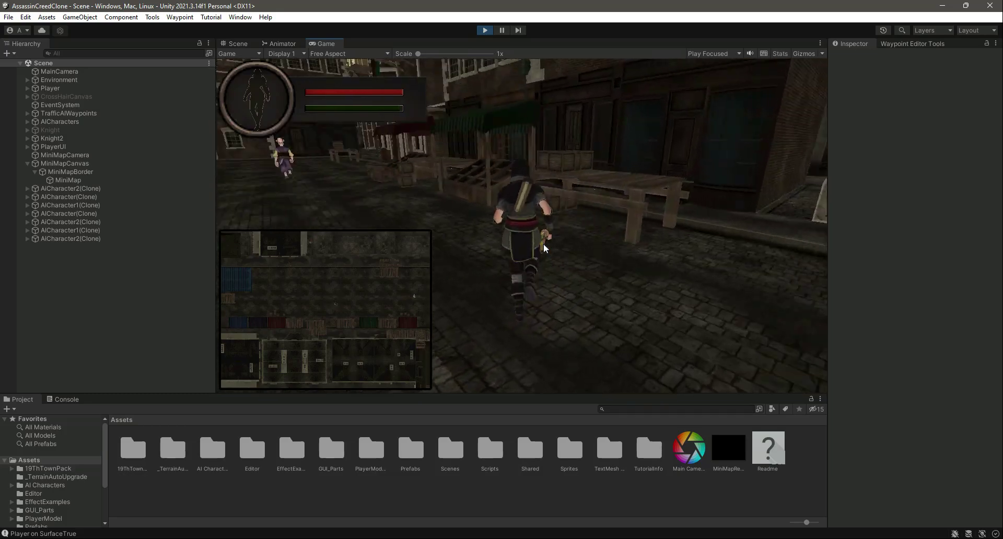
key("w")
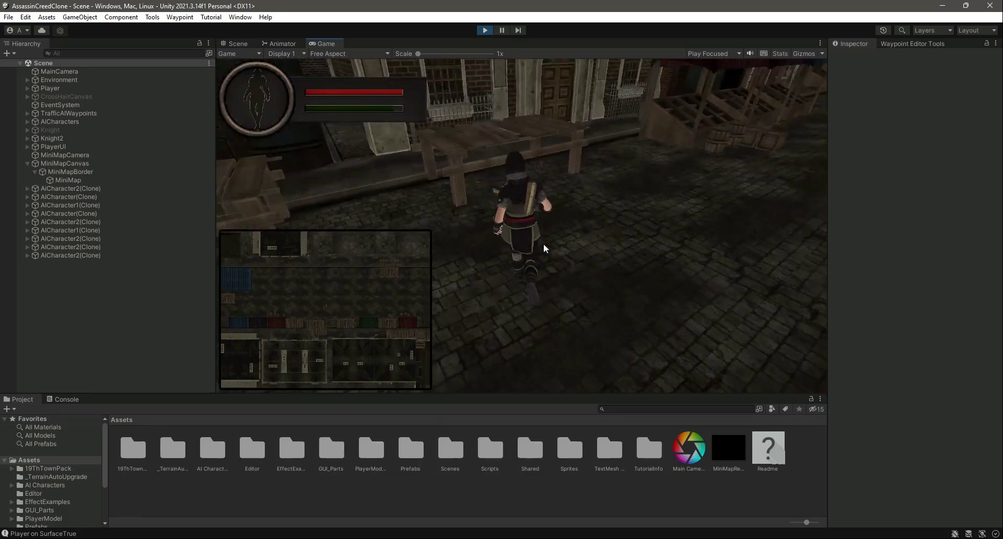
key("w")
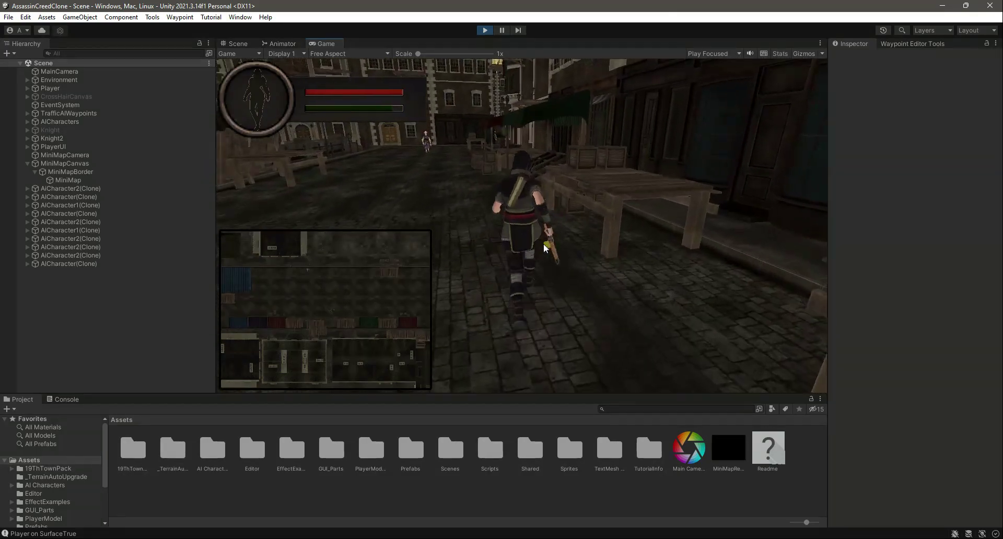
- Keep running through town past the NPCs and wooden stalls, then stop
key("w")
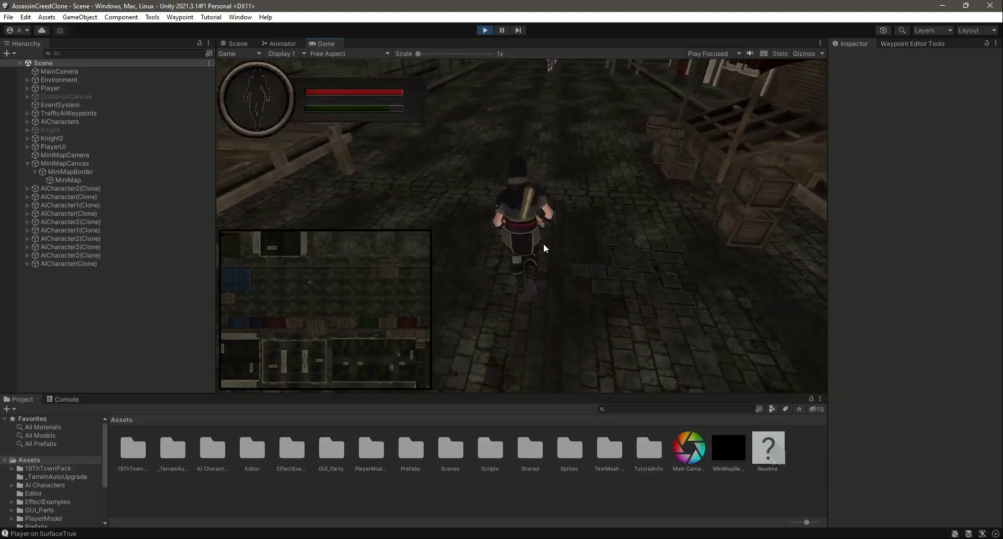
key("w")
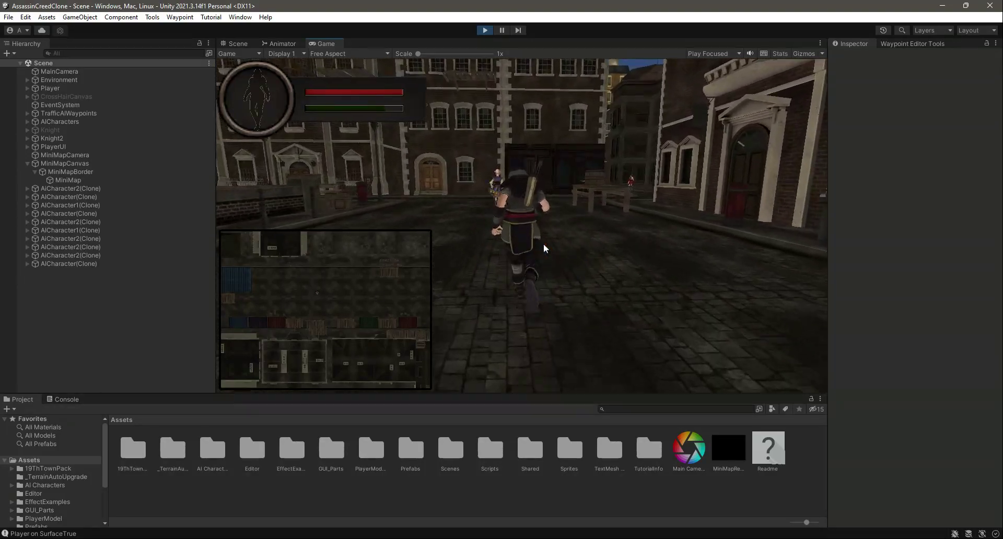
key("w")
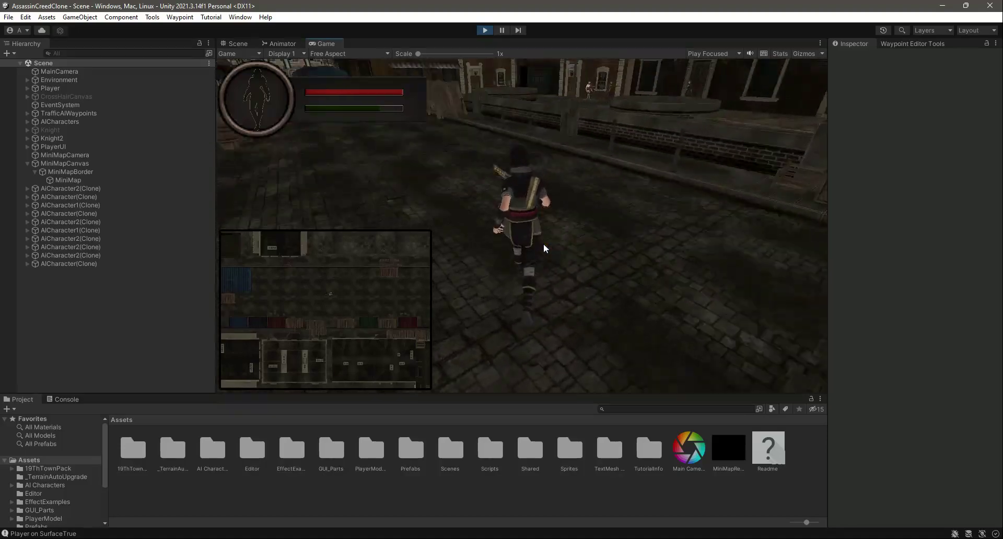
key("w")
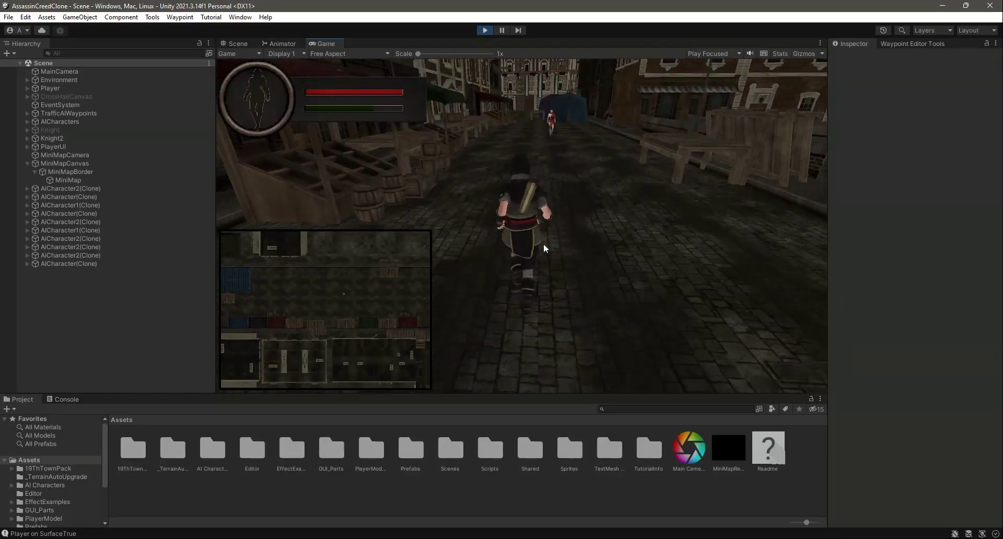
key("w")
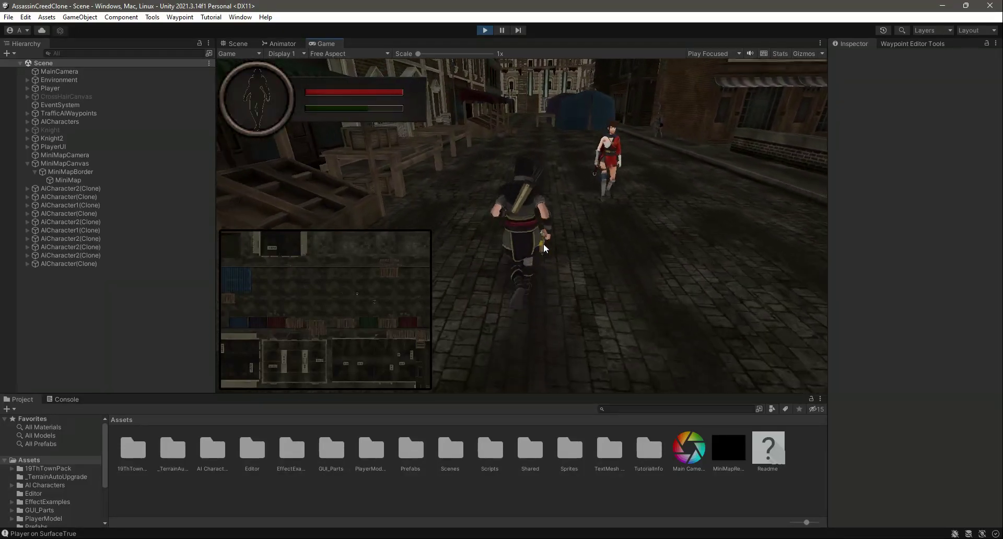
key("w")
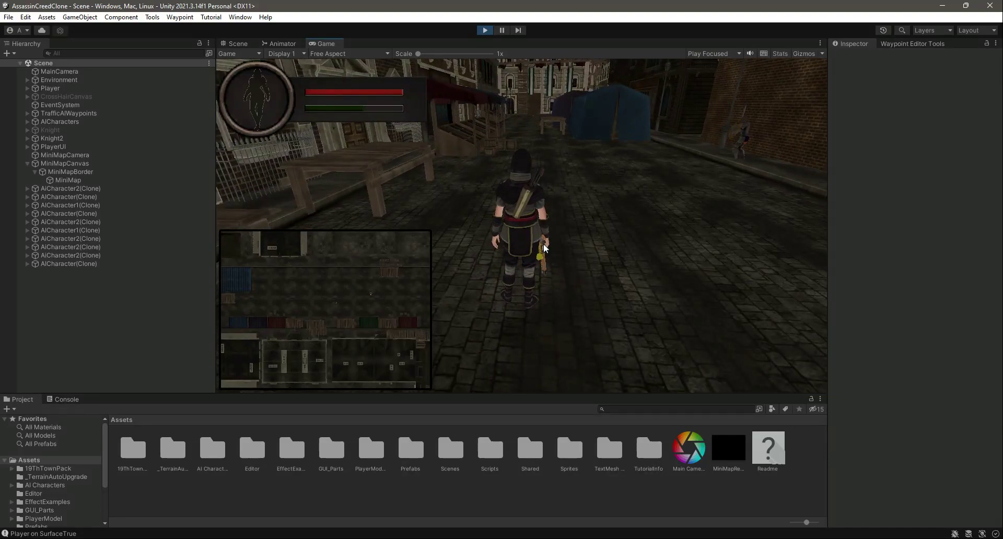